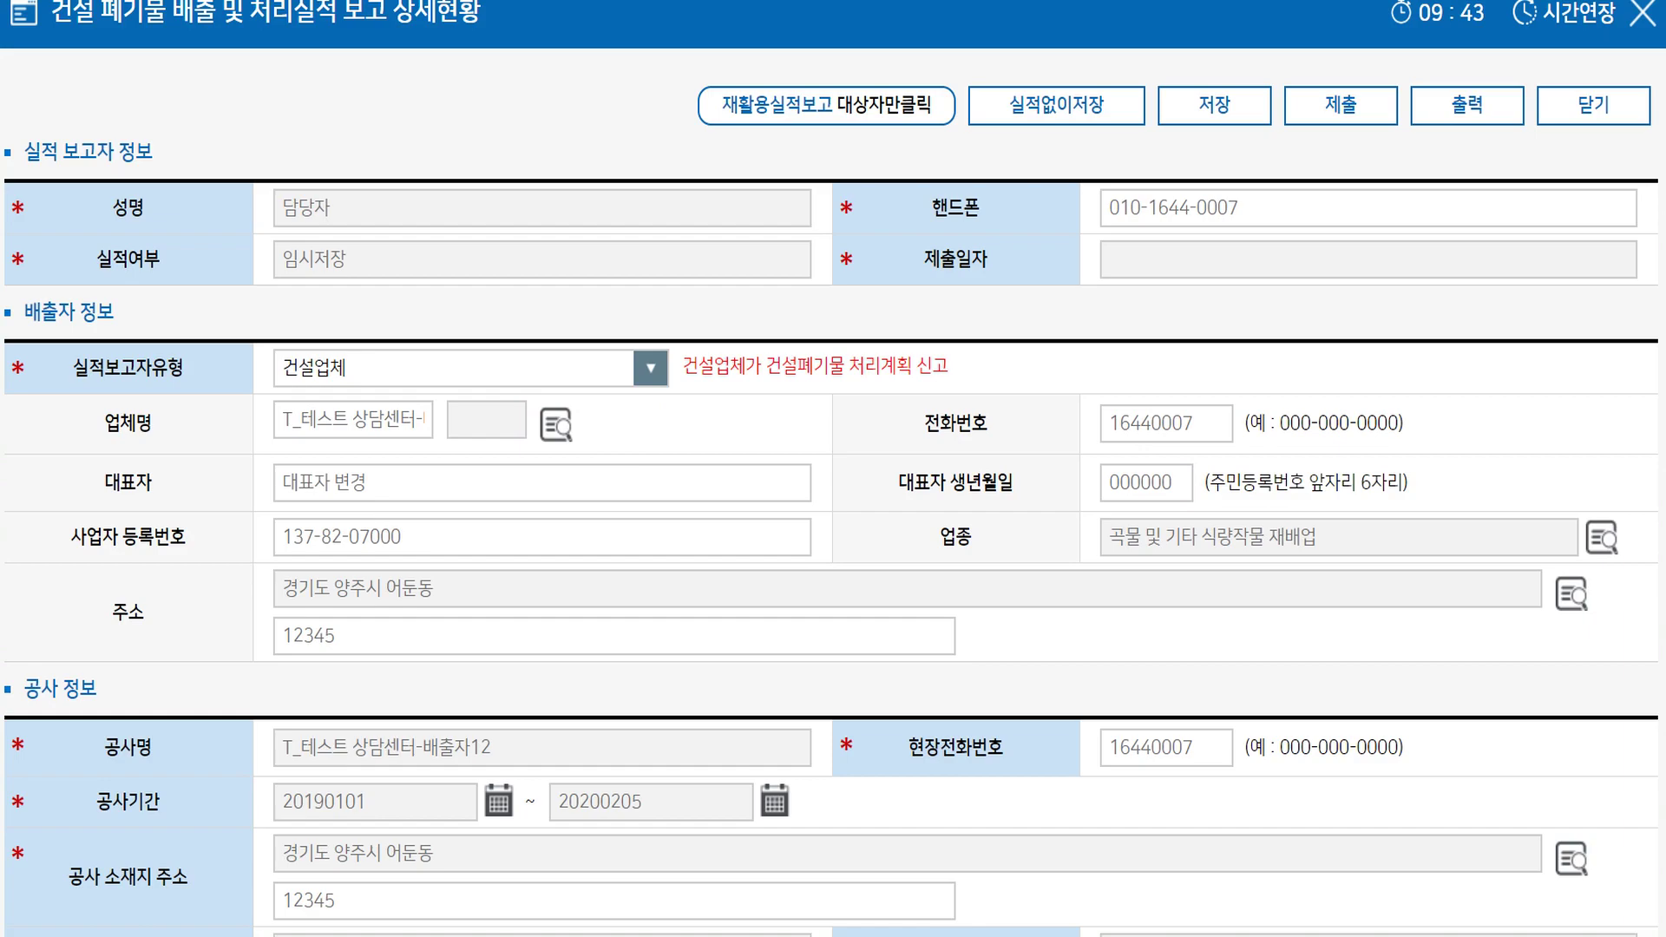
Step: Expand the 중간처리시설 보유현황 section, add a row, and view its facility name options
{"action": "scroll", "coordinate": [78, 686], "scroll_direction": "down", "scroll_amount": 4}
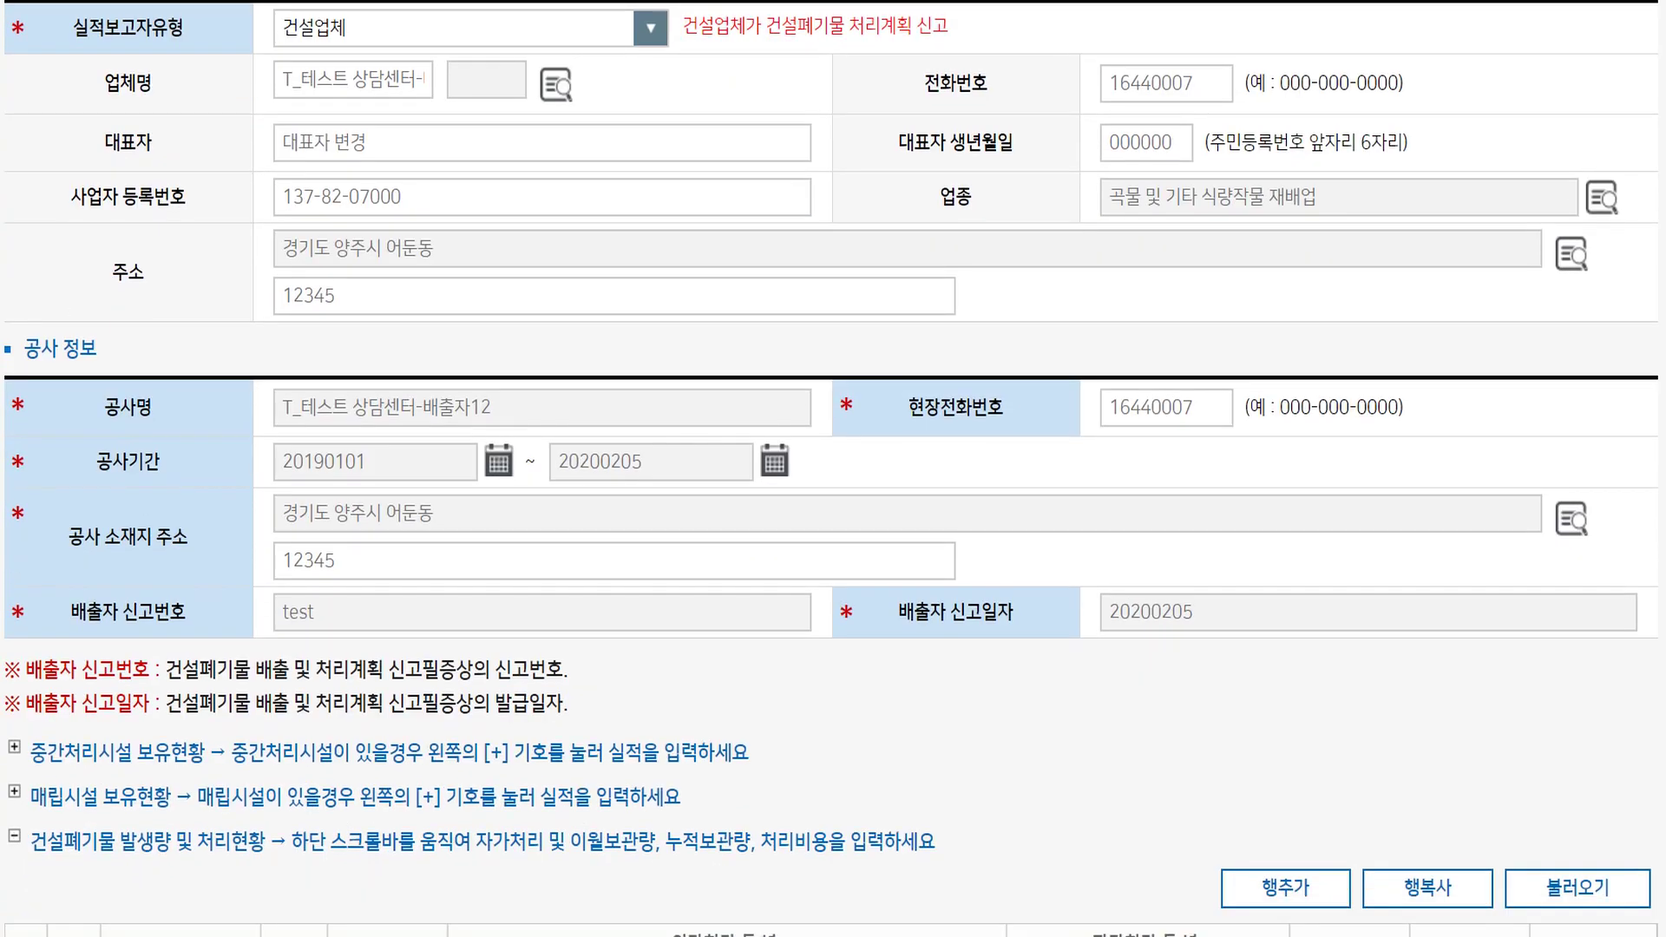
{"action": "scroll", "coordinate": [532, 235], "scroll_direction": "down", "scroll_amount": 2}
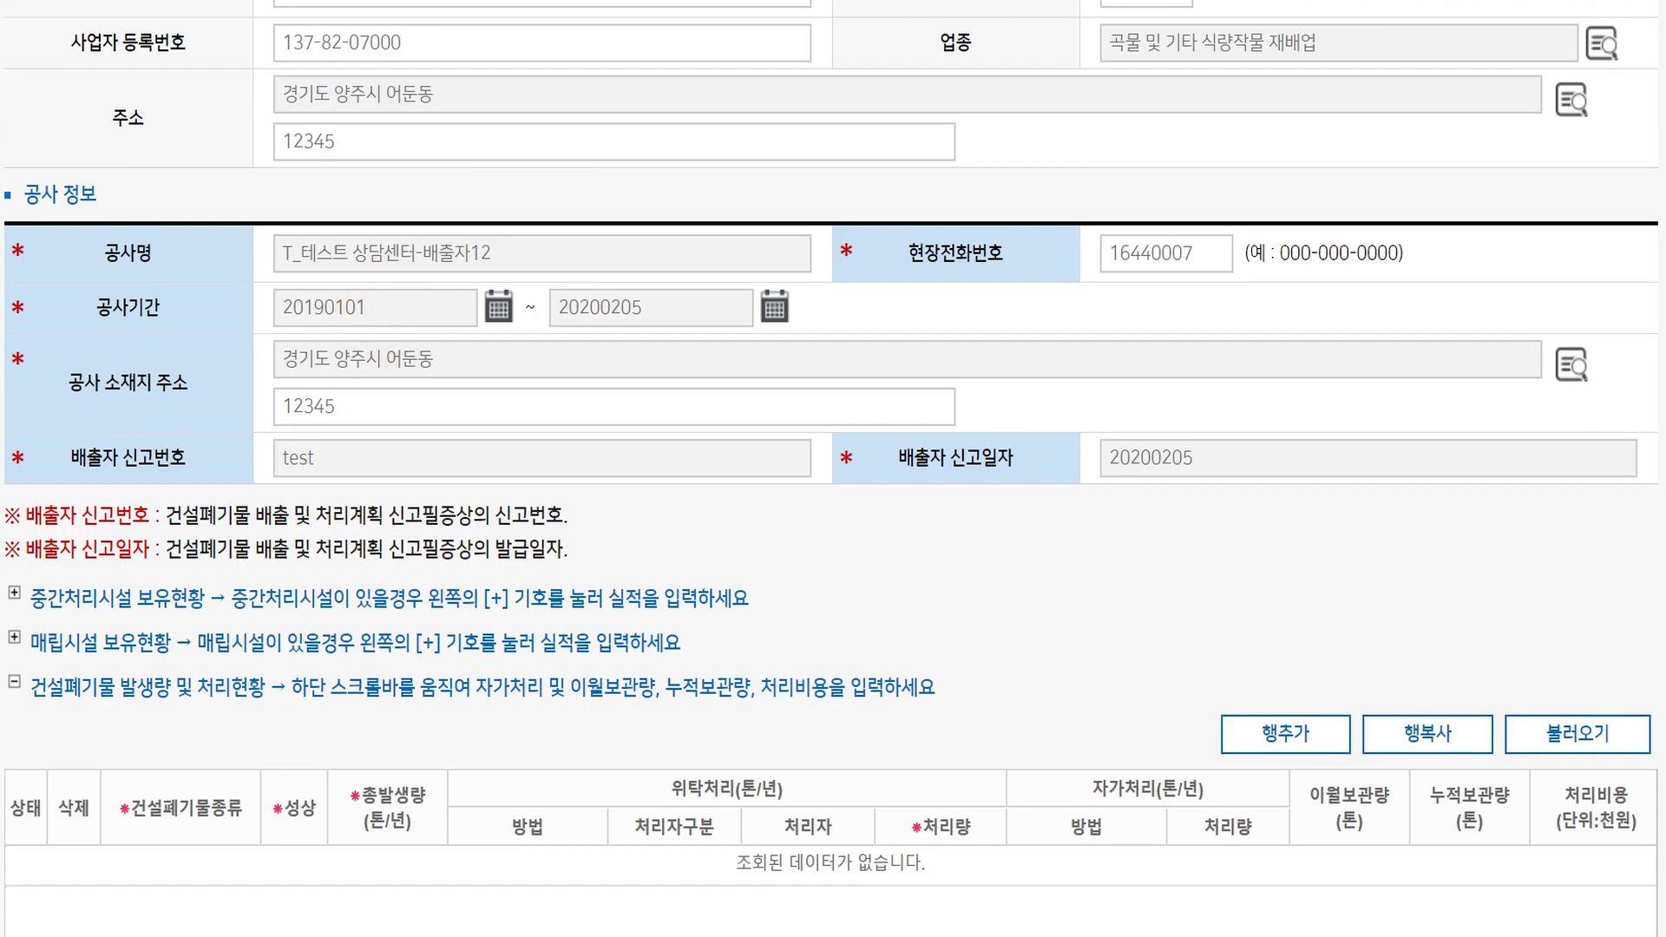
{"action": "left_click", "coordinate": [412, 456]}
{"action": "scroll", "coordinate": [832, 469], "scroll_direction": "down", "scroll_amount": 2}
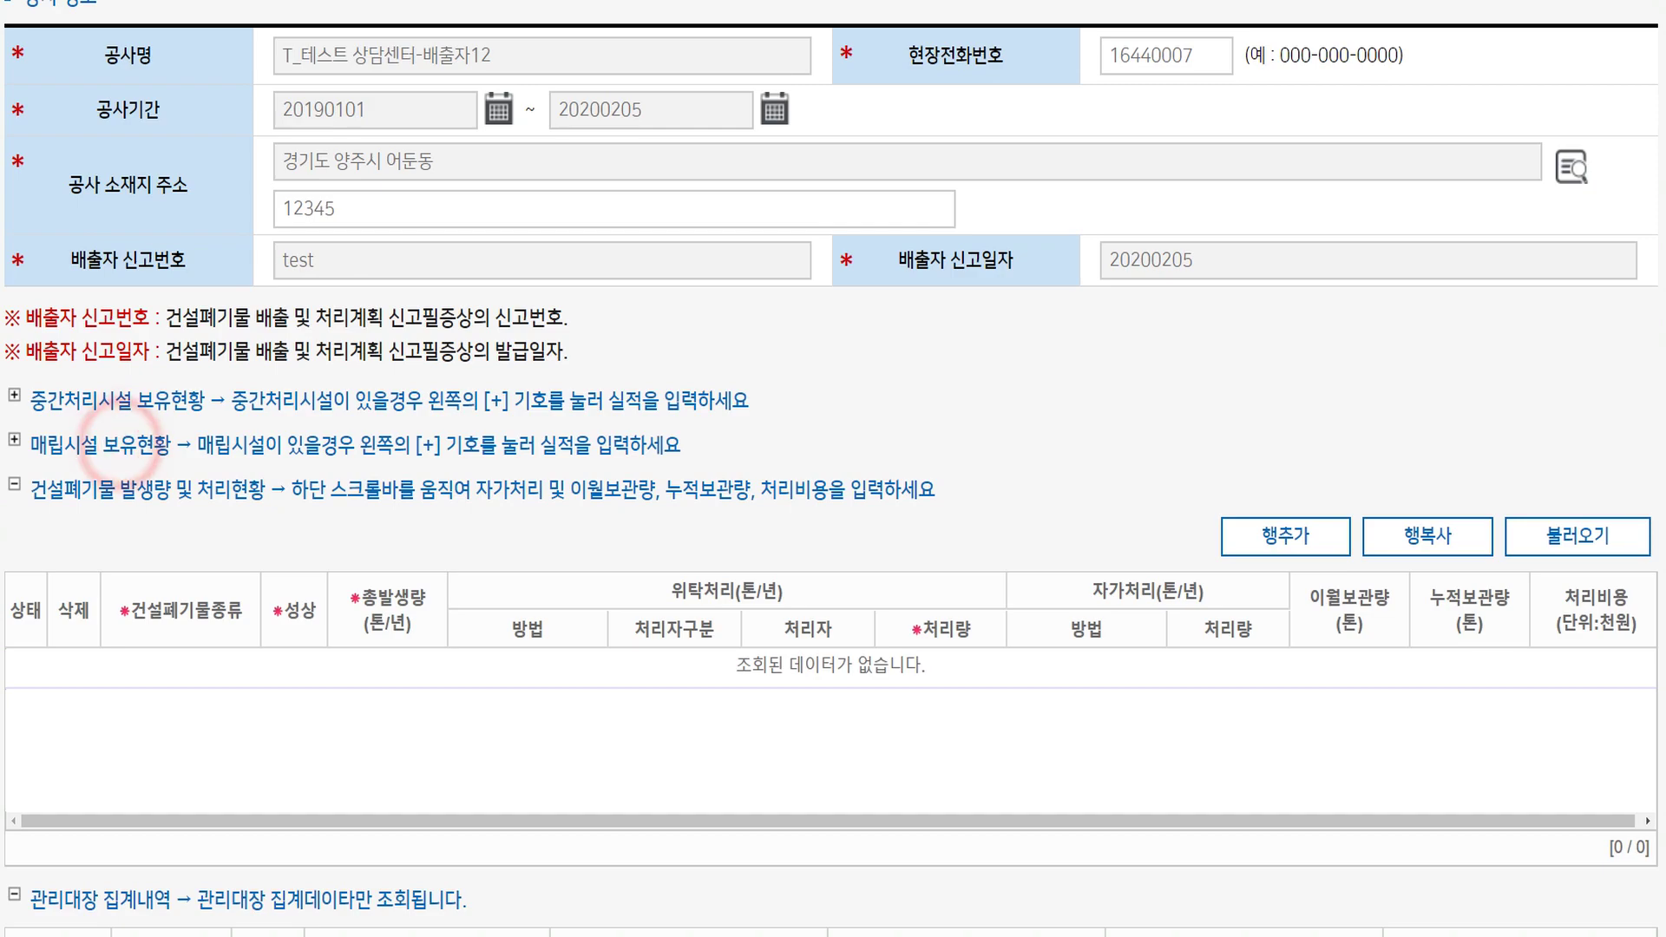
{"action": "left_click", "coordinate": [14, 394]}
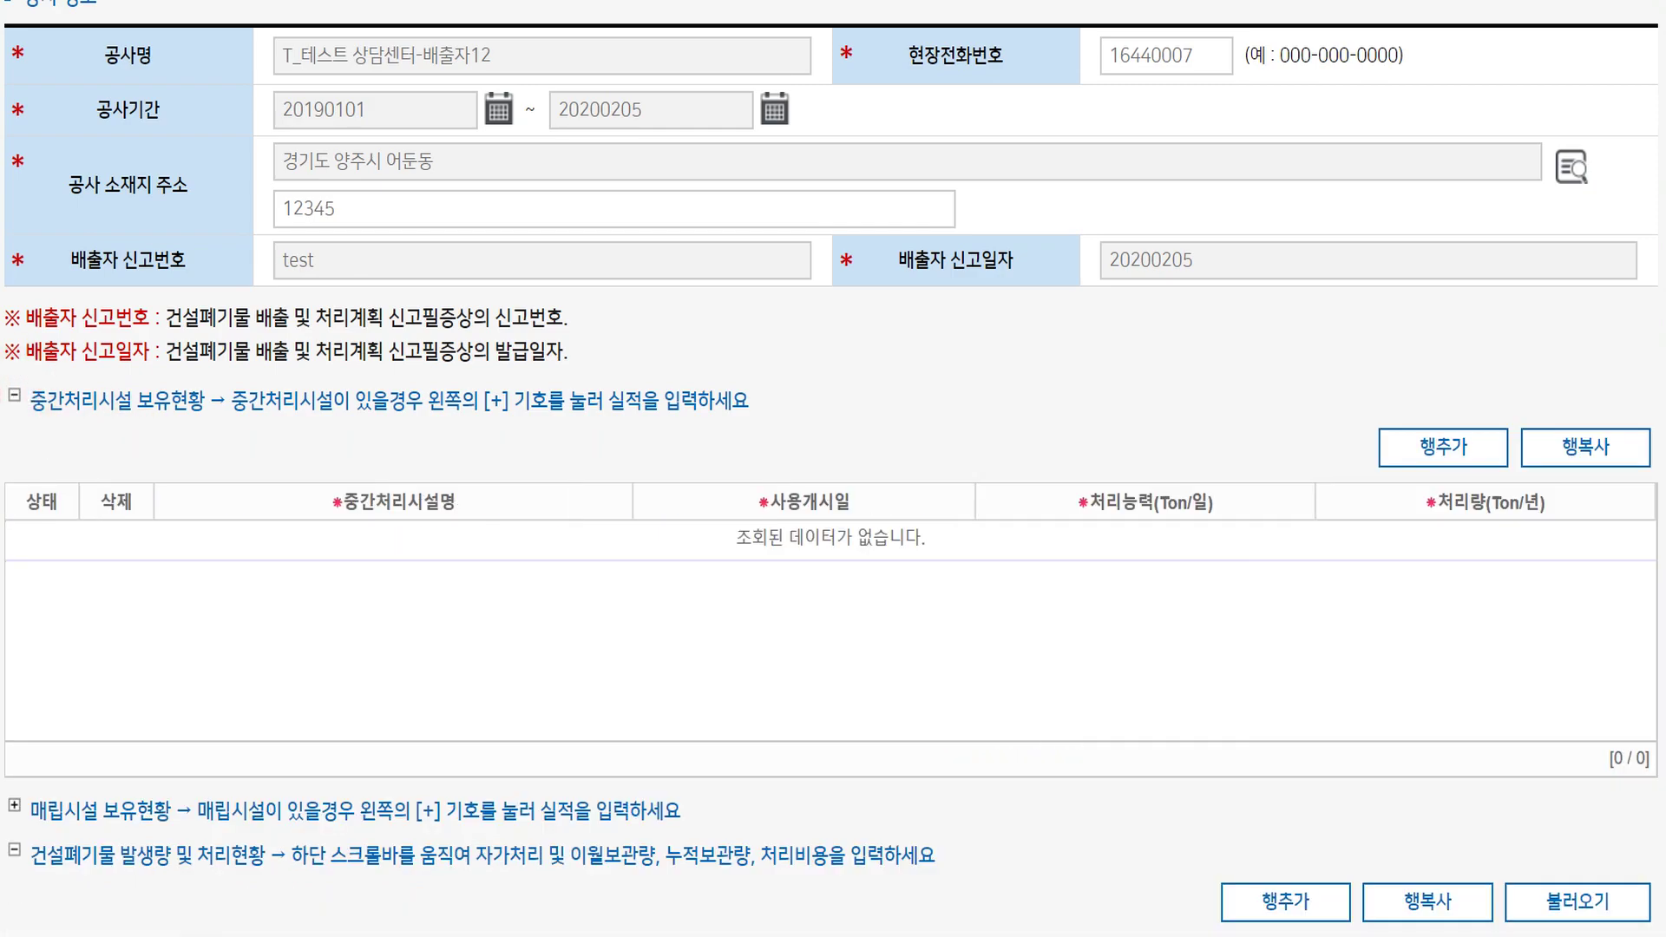
{"action": "left_click", "coordinate": [1443, 446]}
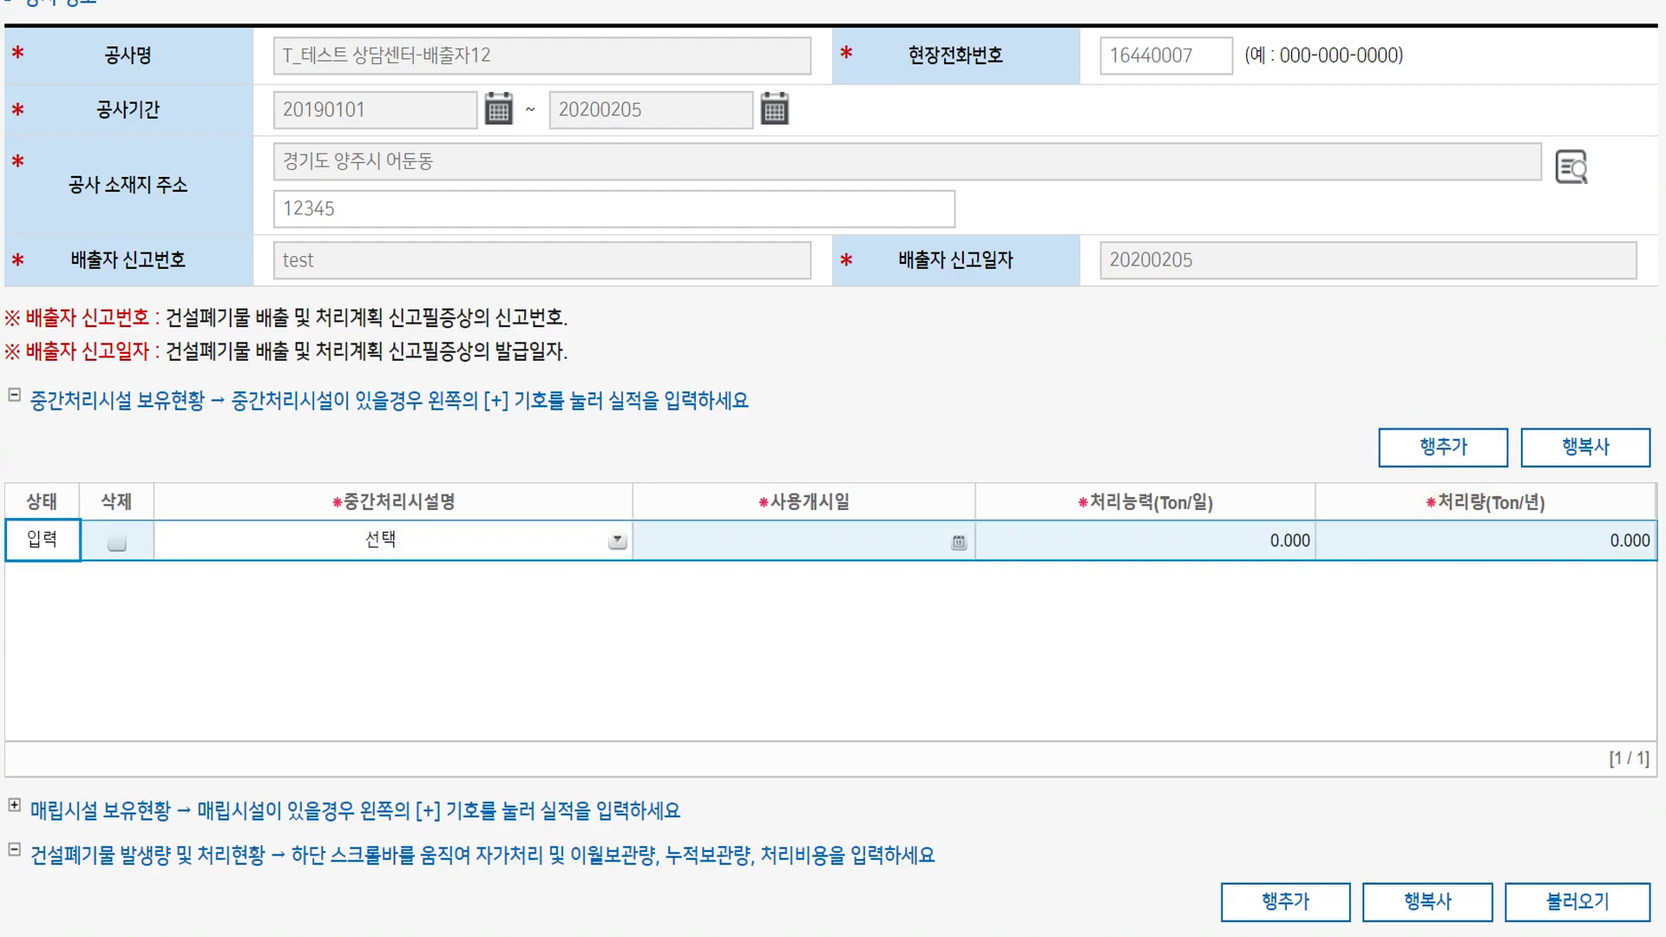
{"action": "left_click", "coordinate": [561, 533]}
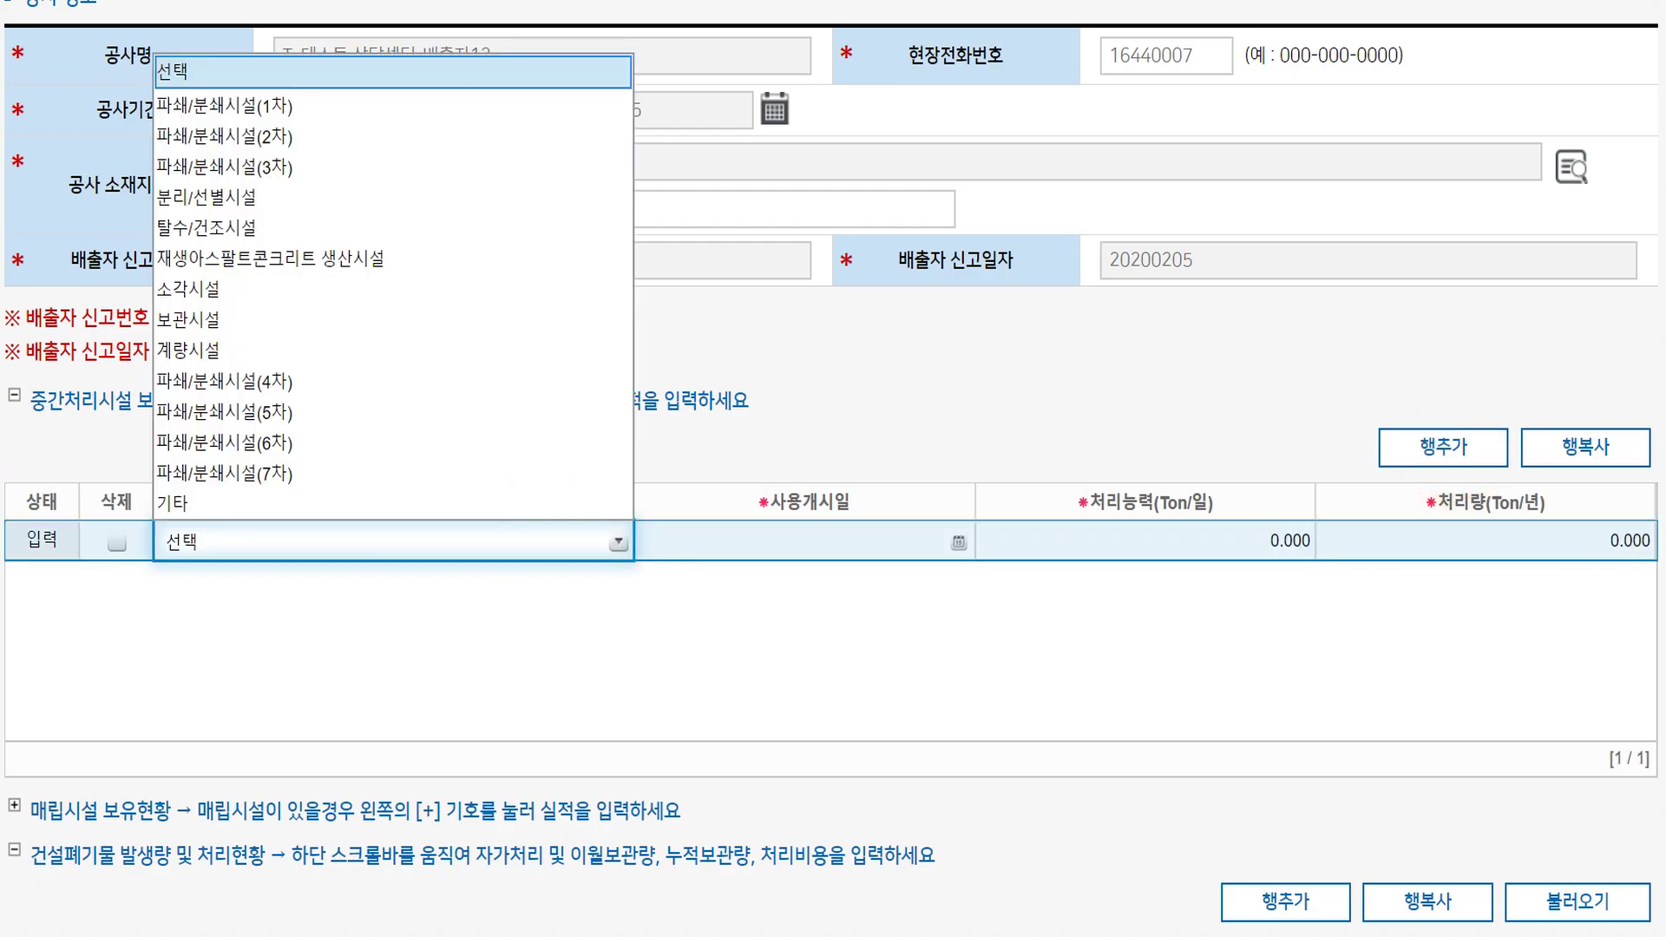
{"action": "left_click", "coordinate": [560, 534]}
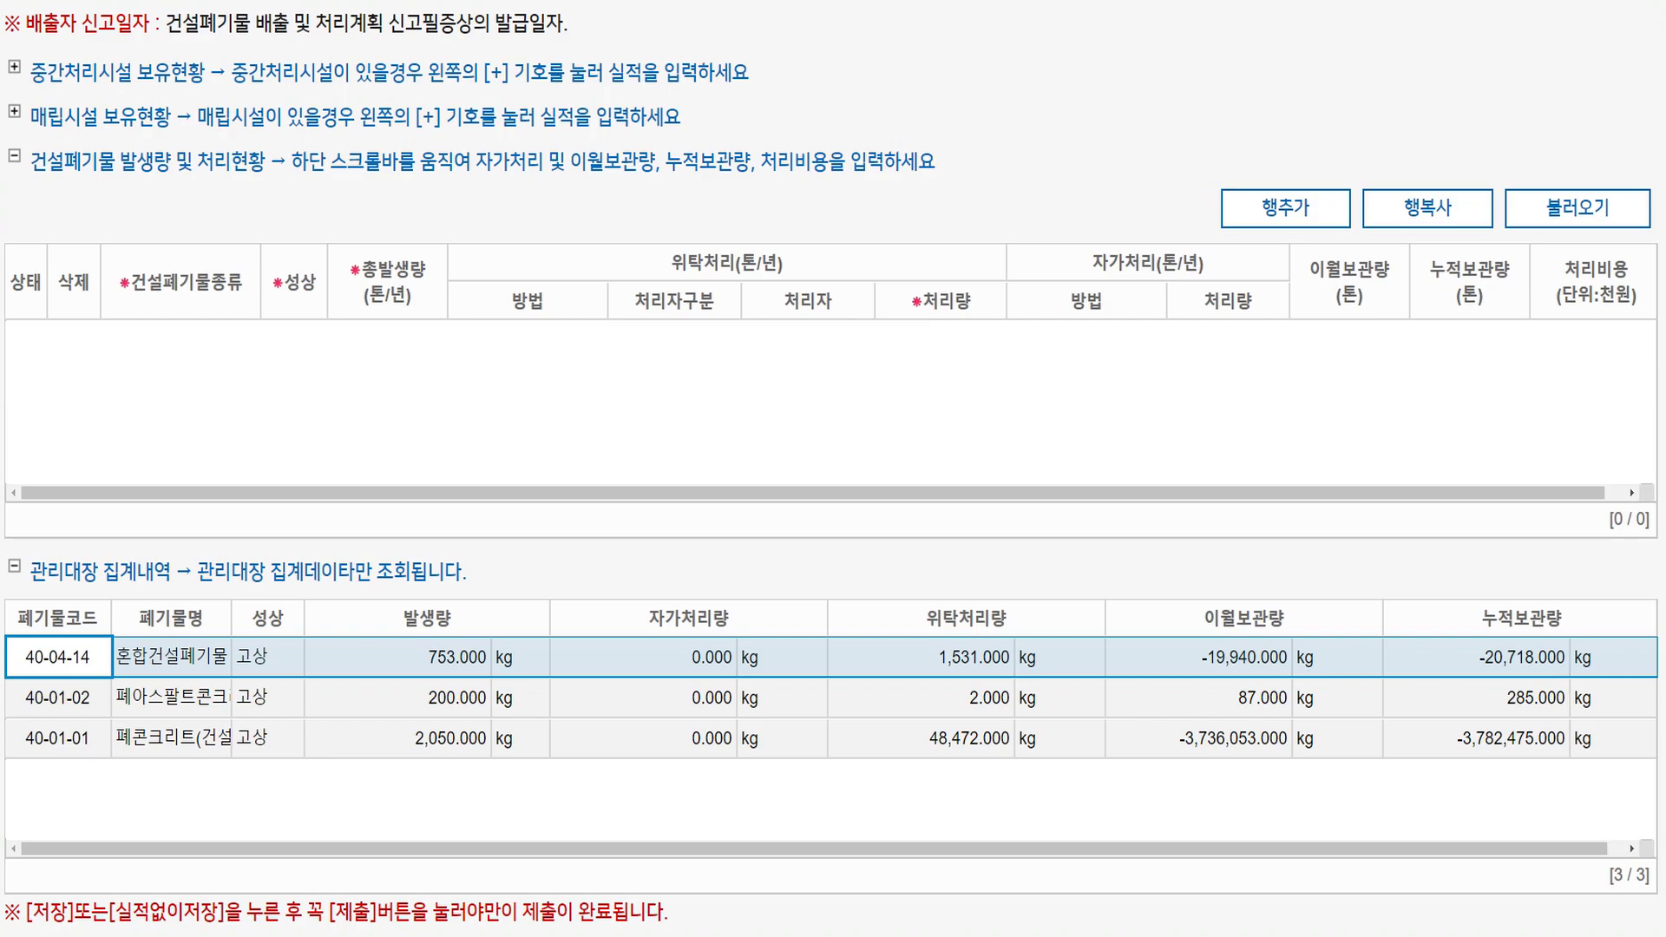
Step: Add a row to 건설폐기물 발생량 및 처리현황 with waste type 혼합건설폐기물 (40-04-14) and 성상 고상
{"action": "left_click", "coordinate": [1283, 209]}
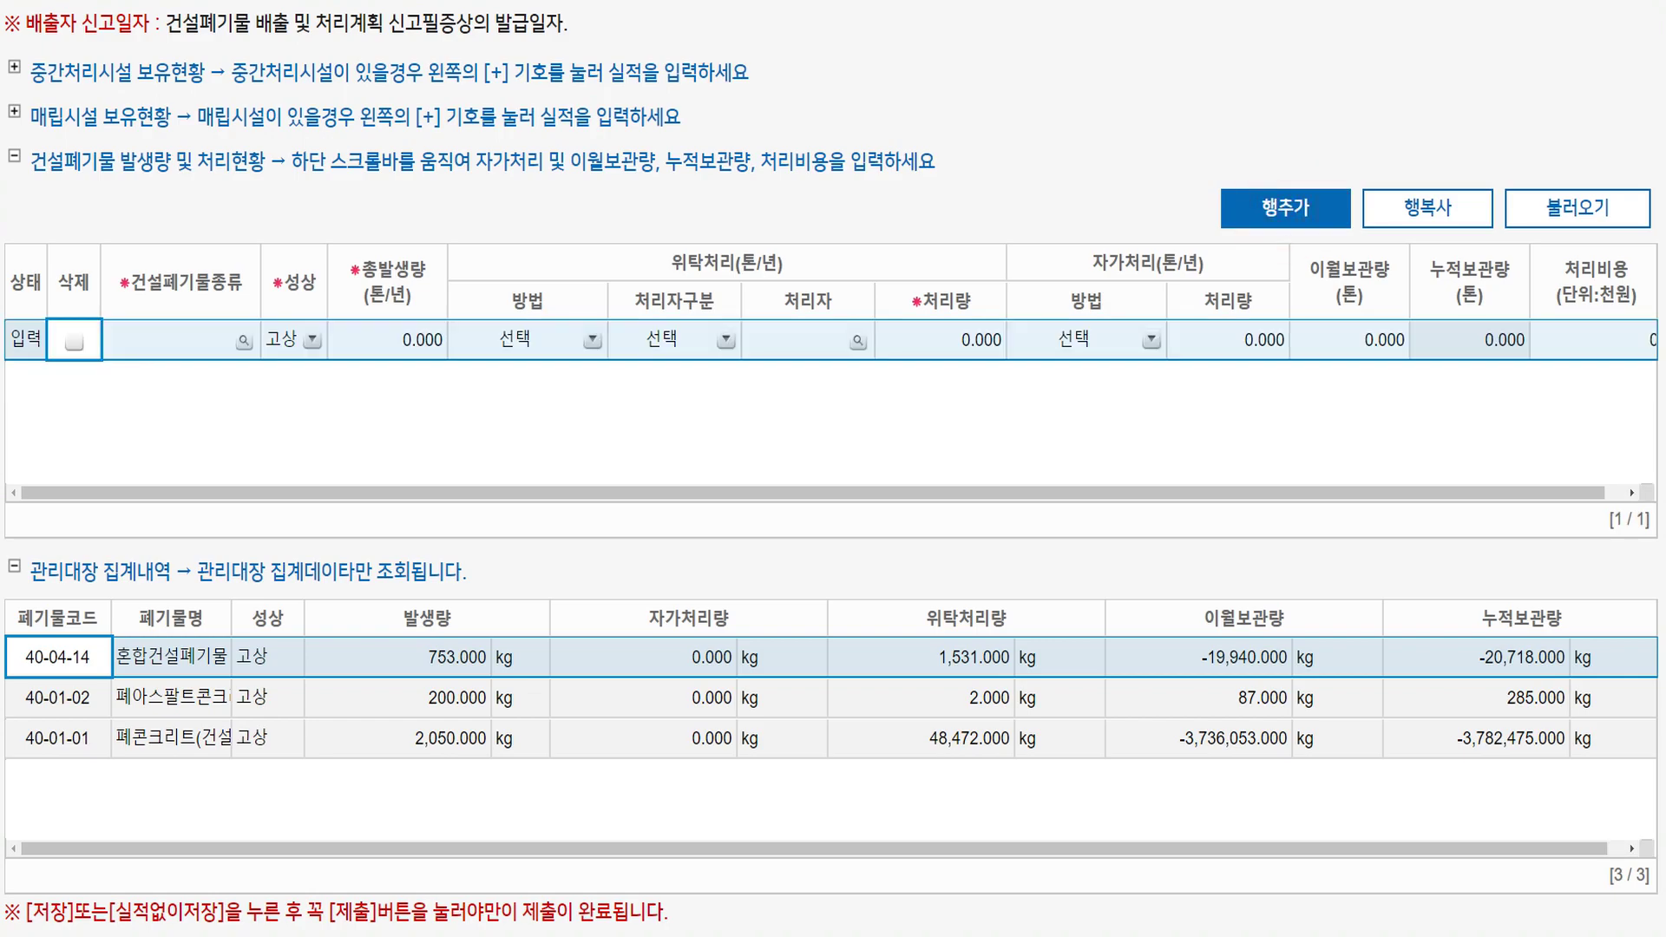
{"action": "left_click", "coordinate": [244, 341]}
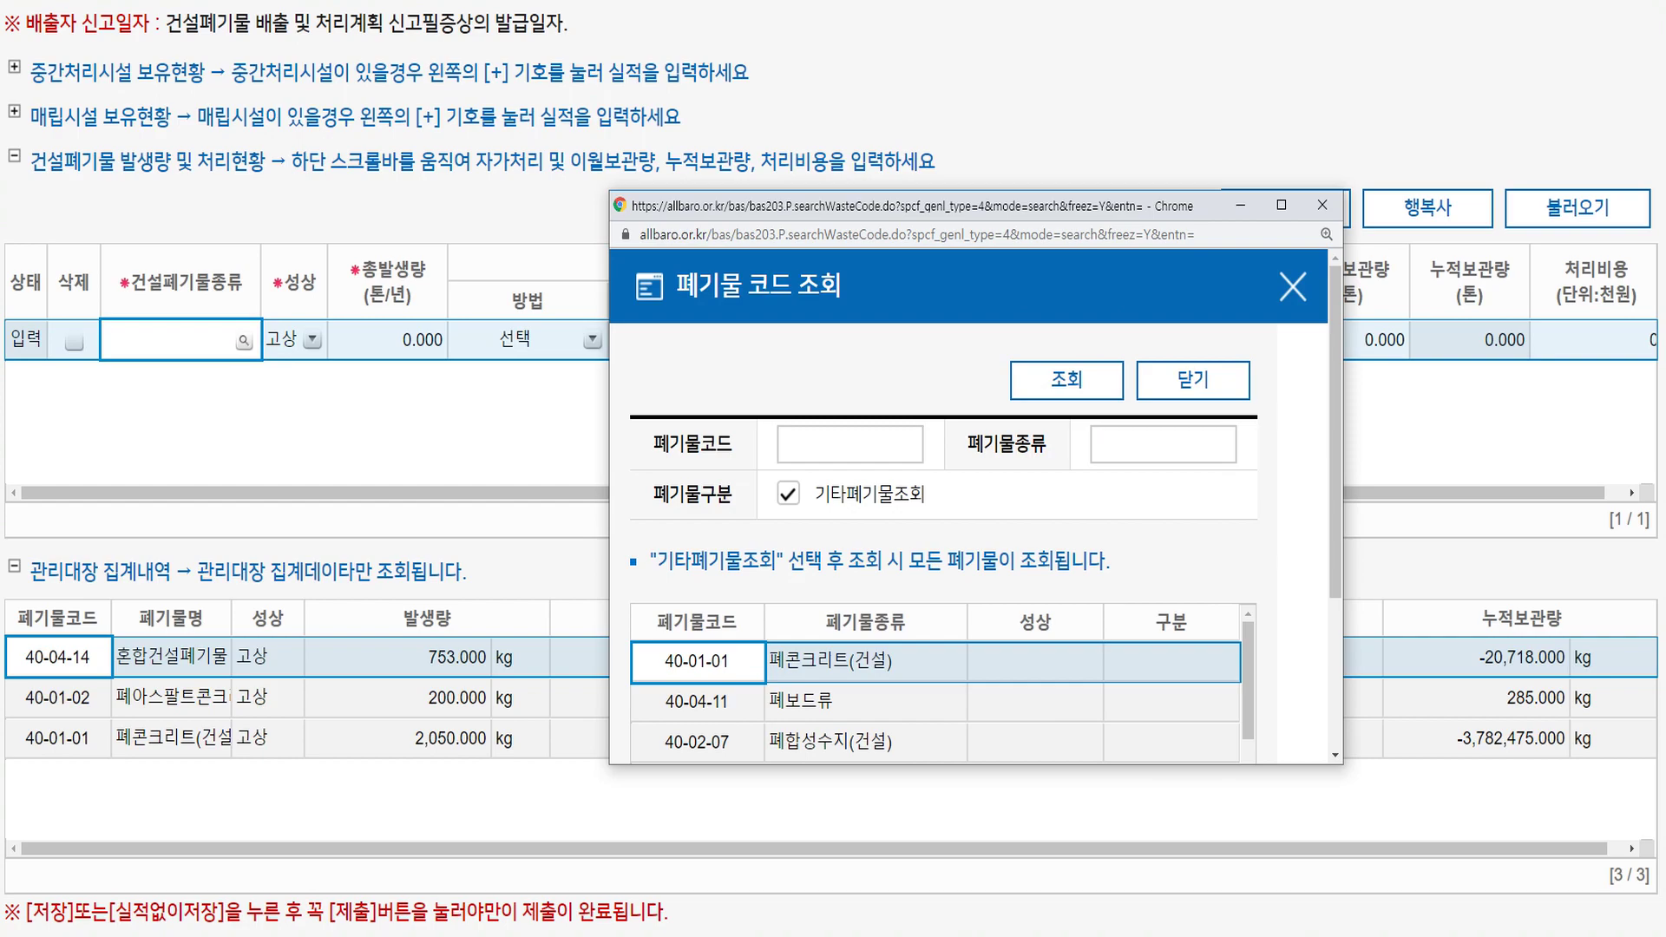
{"action": "left_click_drag", "start_coordinate": [1247, 653], "coordinate": [1246, 745]}
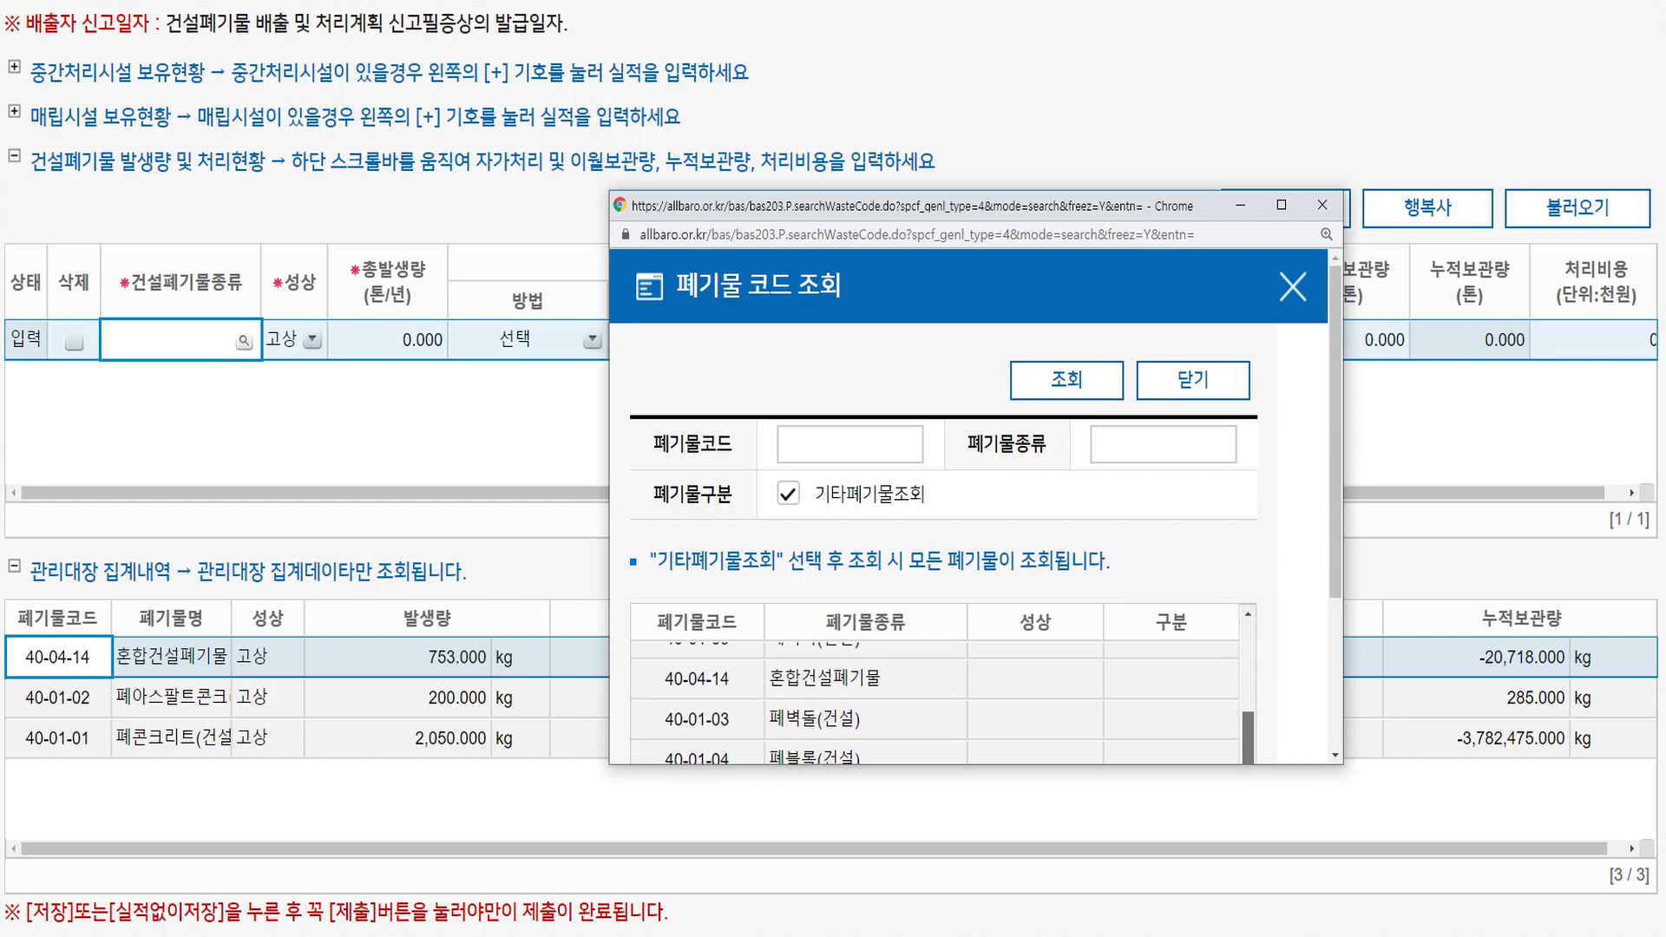
{"action": "double_click", "coordinate": [805, 677]}
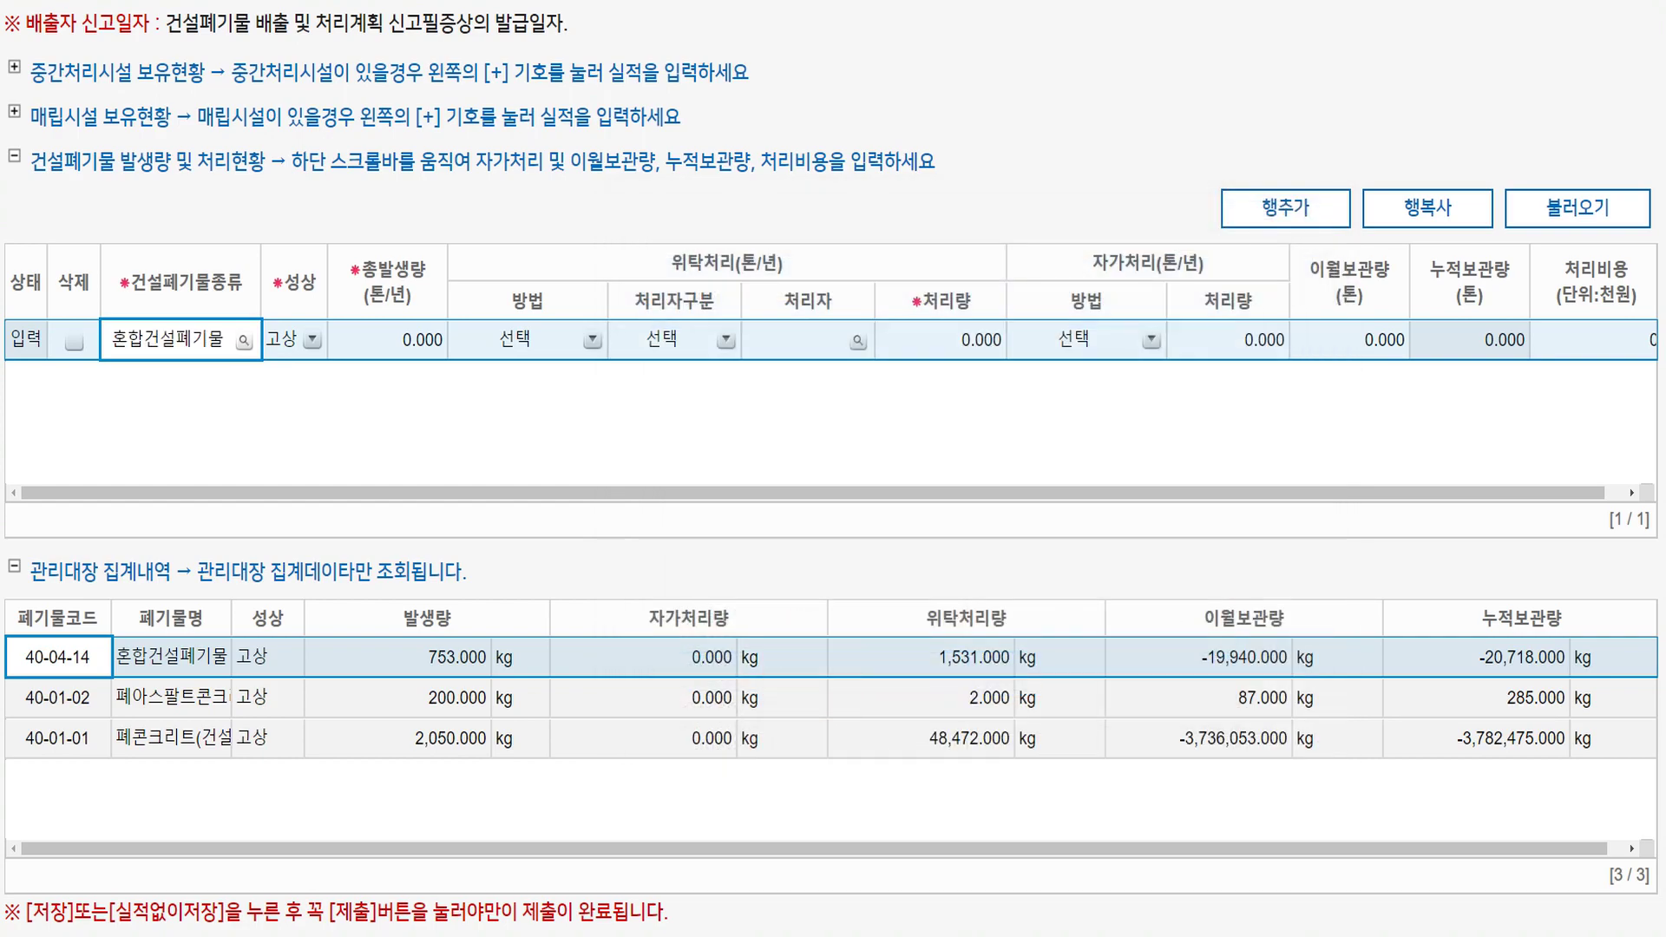
{"action": "left_click", "coordinate": [387, 340]}
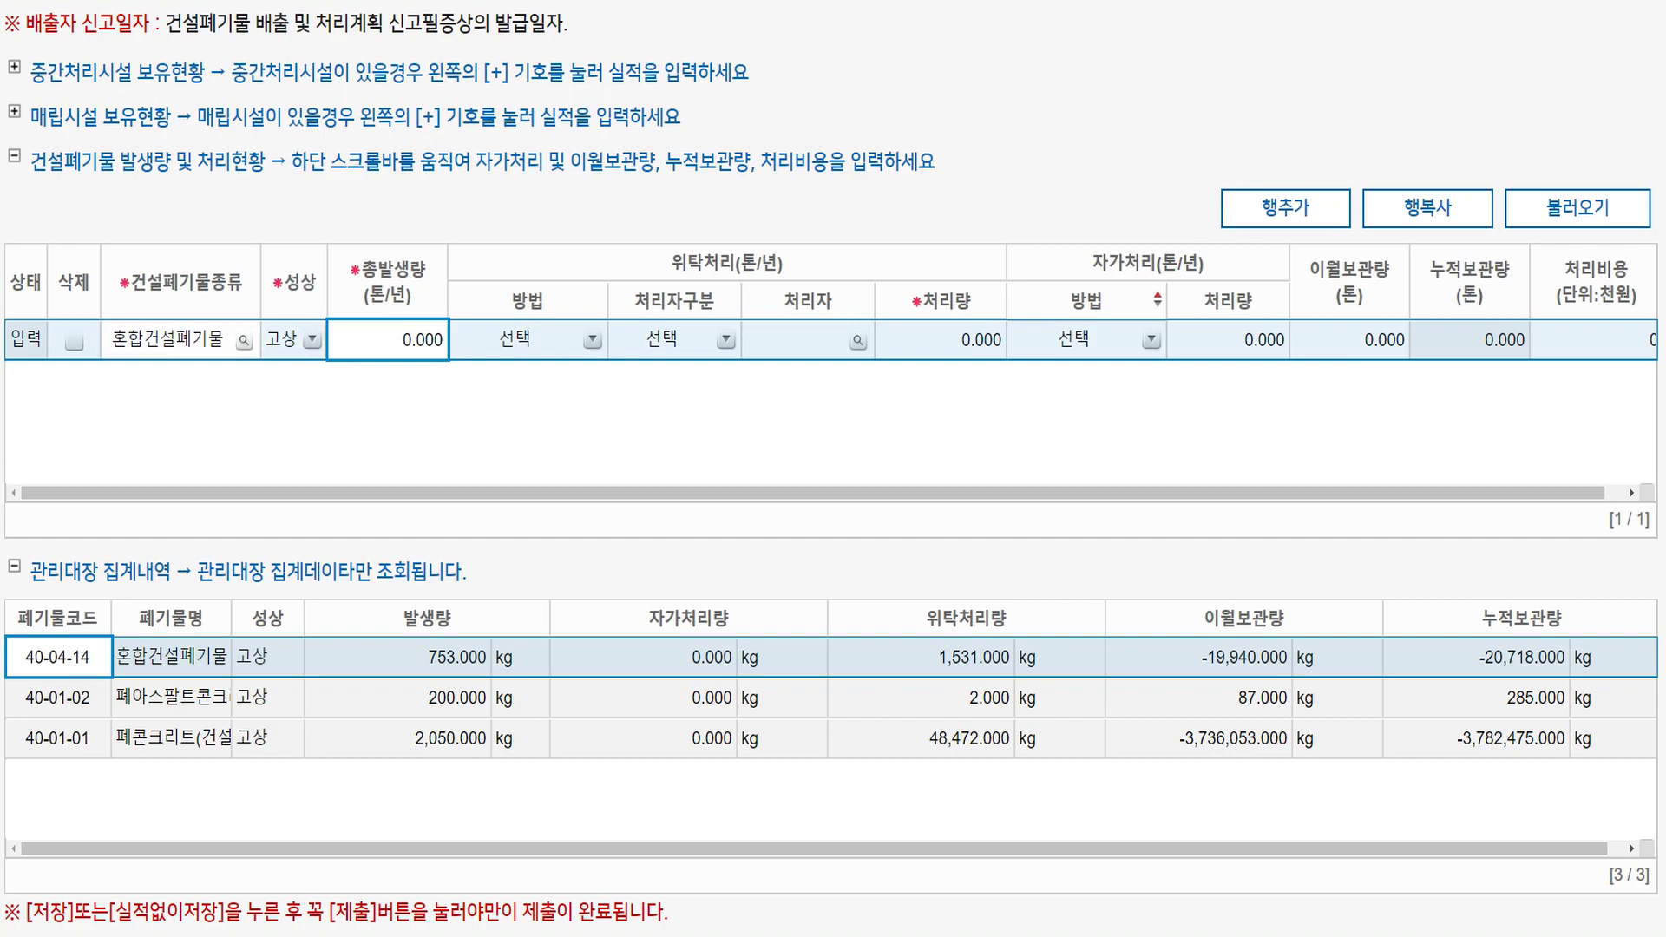
{"action": "left_click", "coordinate": [312, 339]}
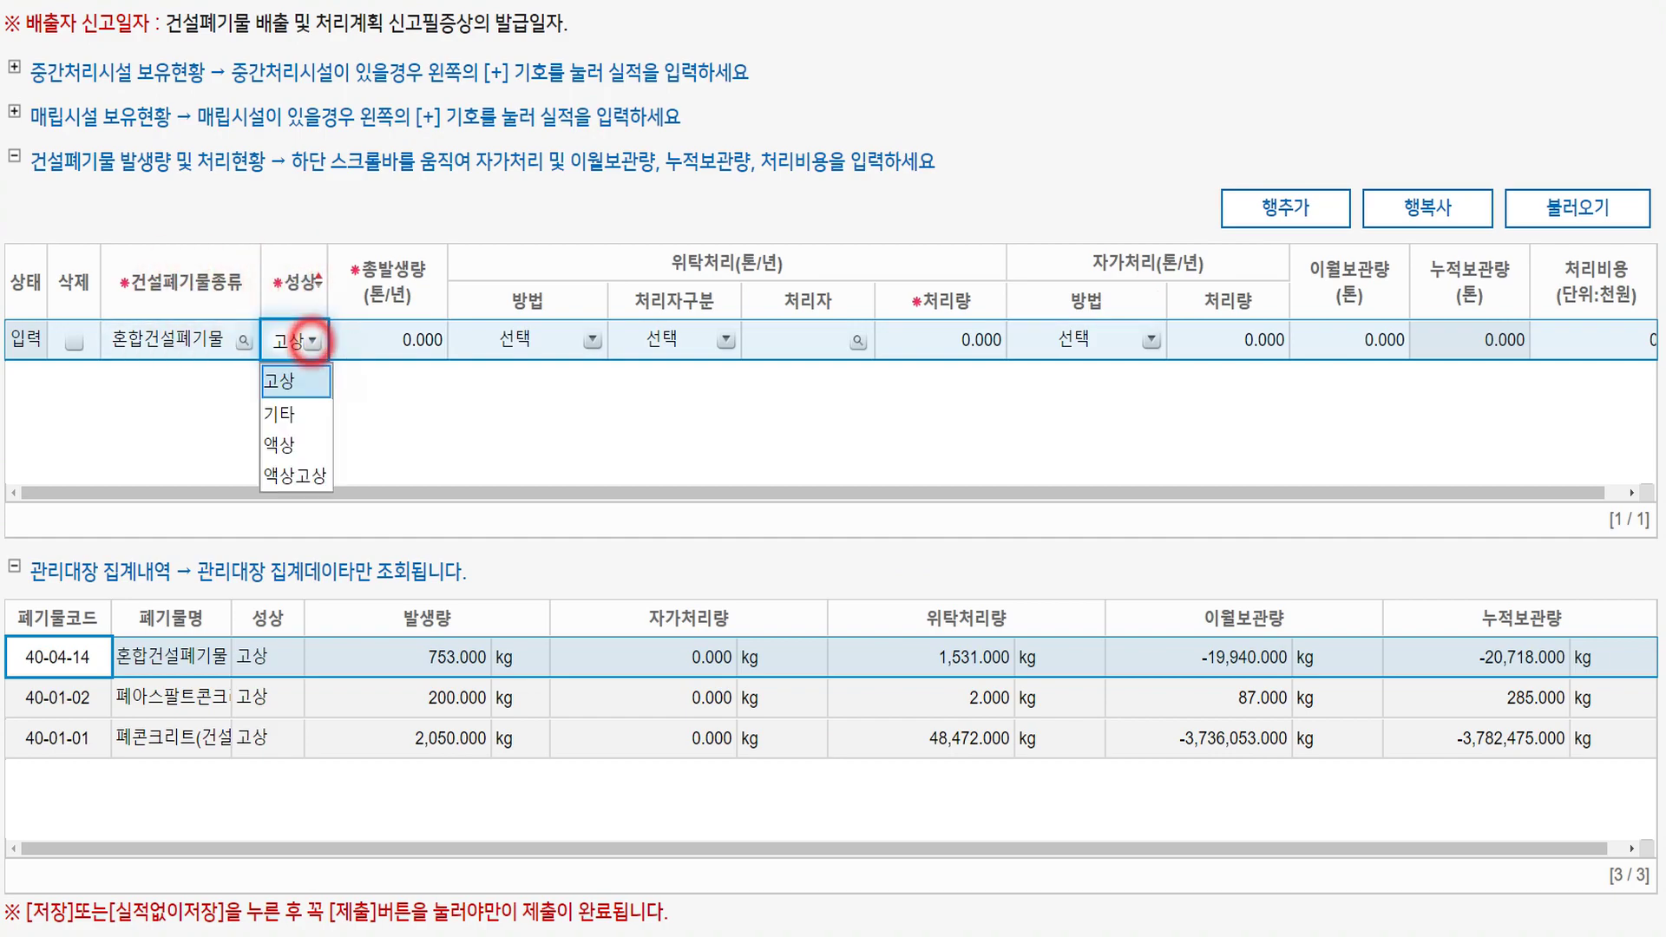
{"action": "left_click", "coordinate": [311, 345]}
Step: Set the mixed construction waste row's total generated amount (총발생량) to 100 tons per year
{"action": "left_click", "coordinate": [387, 280]}
{"action": "left_click", "coordinate": [715, 261]}
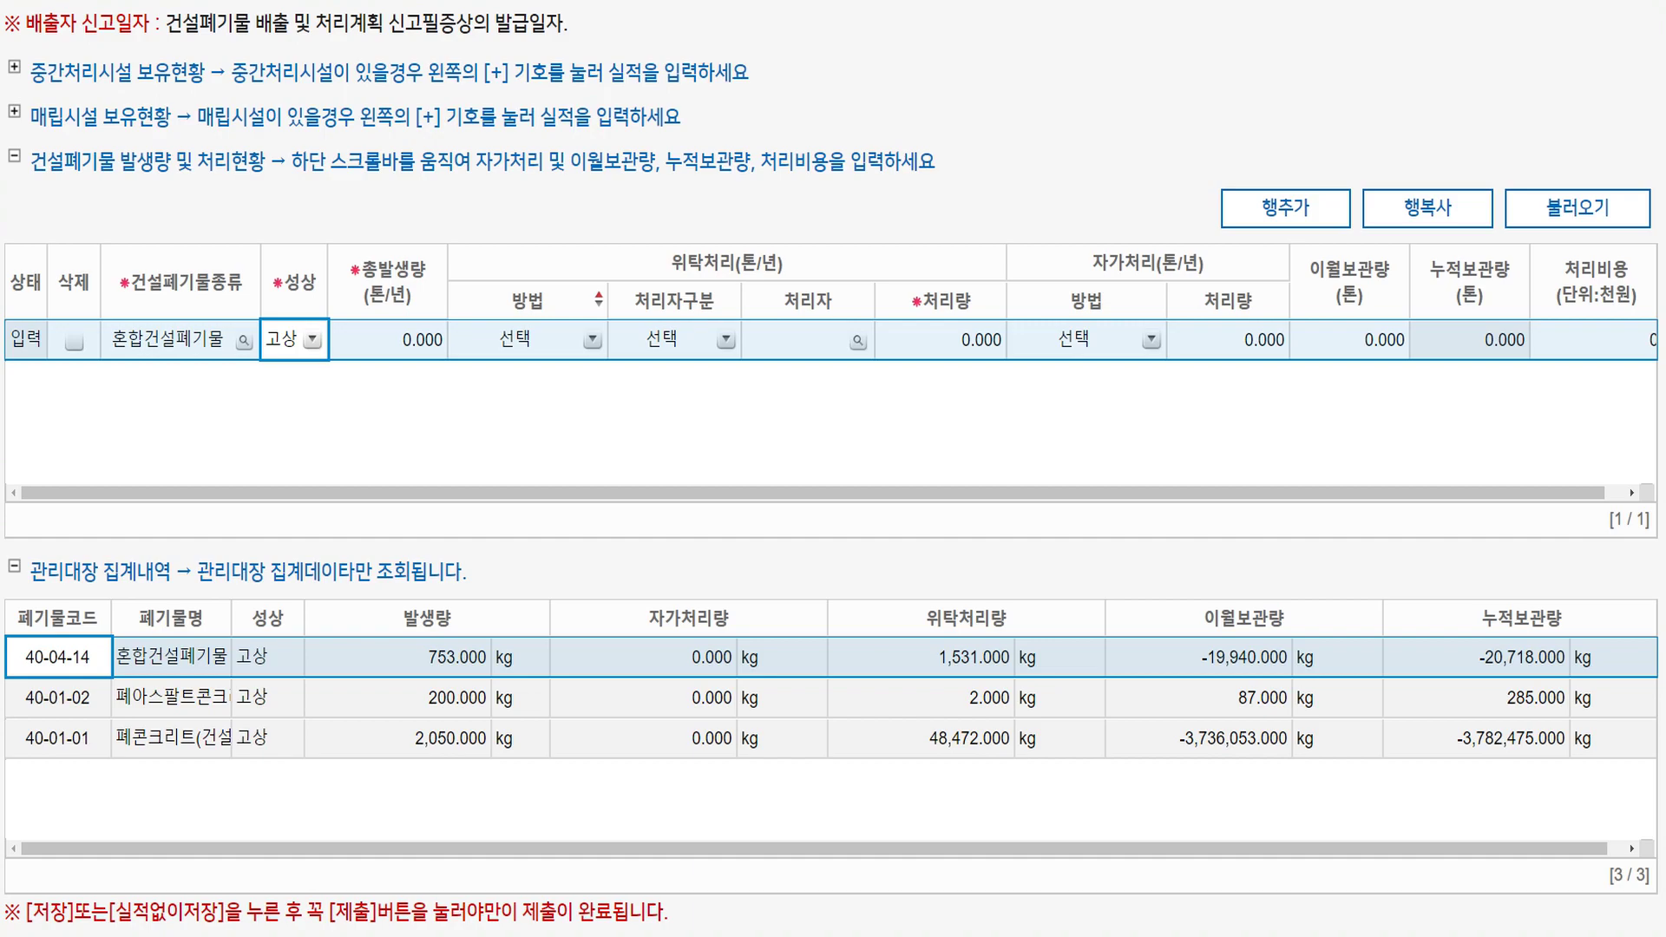
{"action": "left_click", "coordinate": [1154, 263]}
{"action": "left_click", "coordinate": [389, 340]}
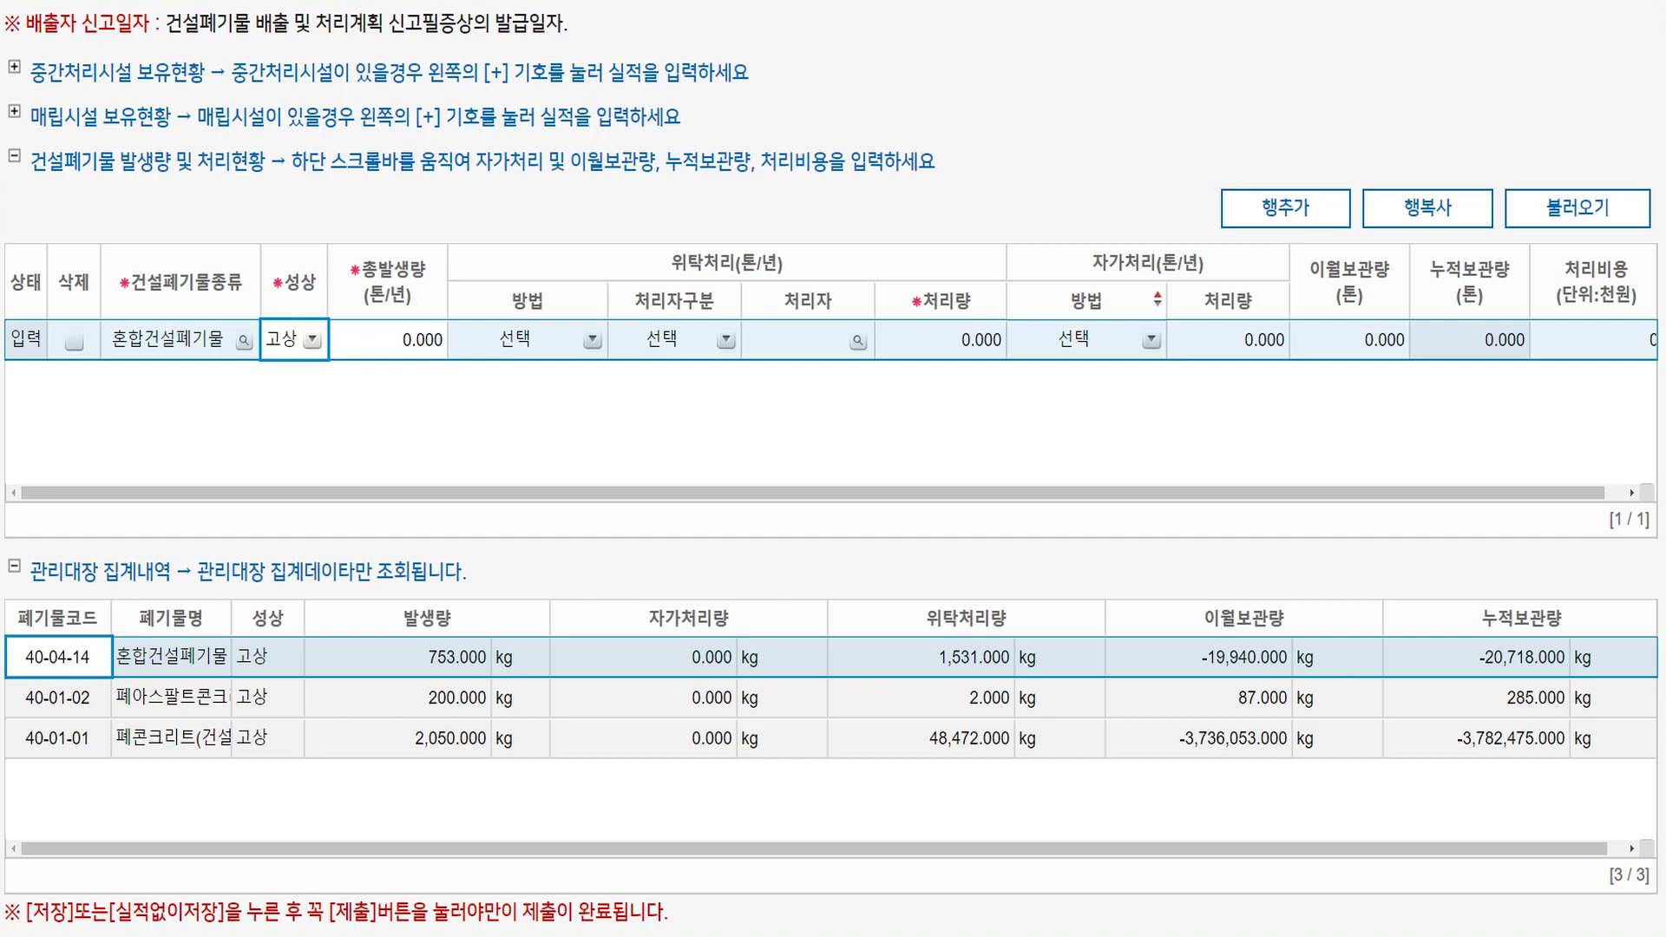
{"action": "left_click", "coordinate": [390, 338]}
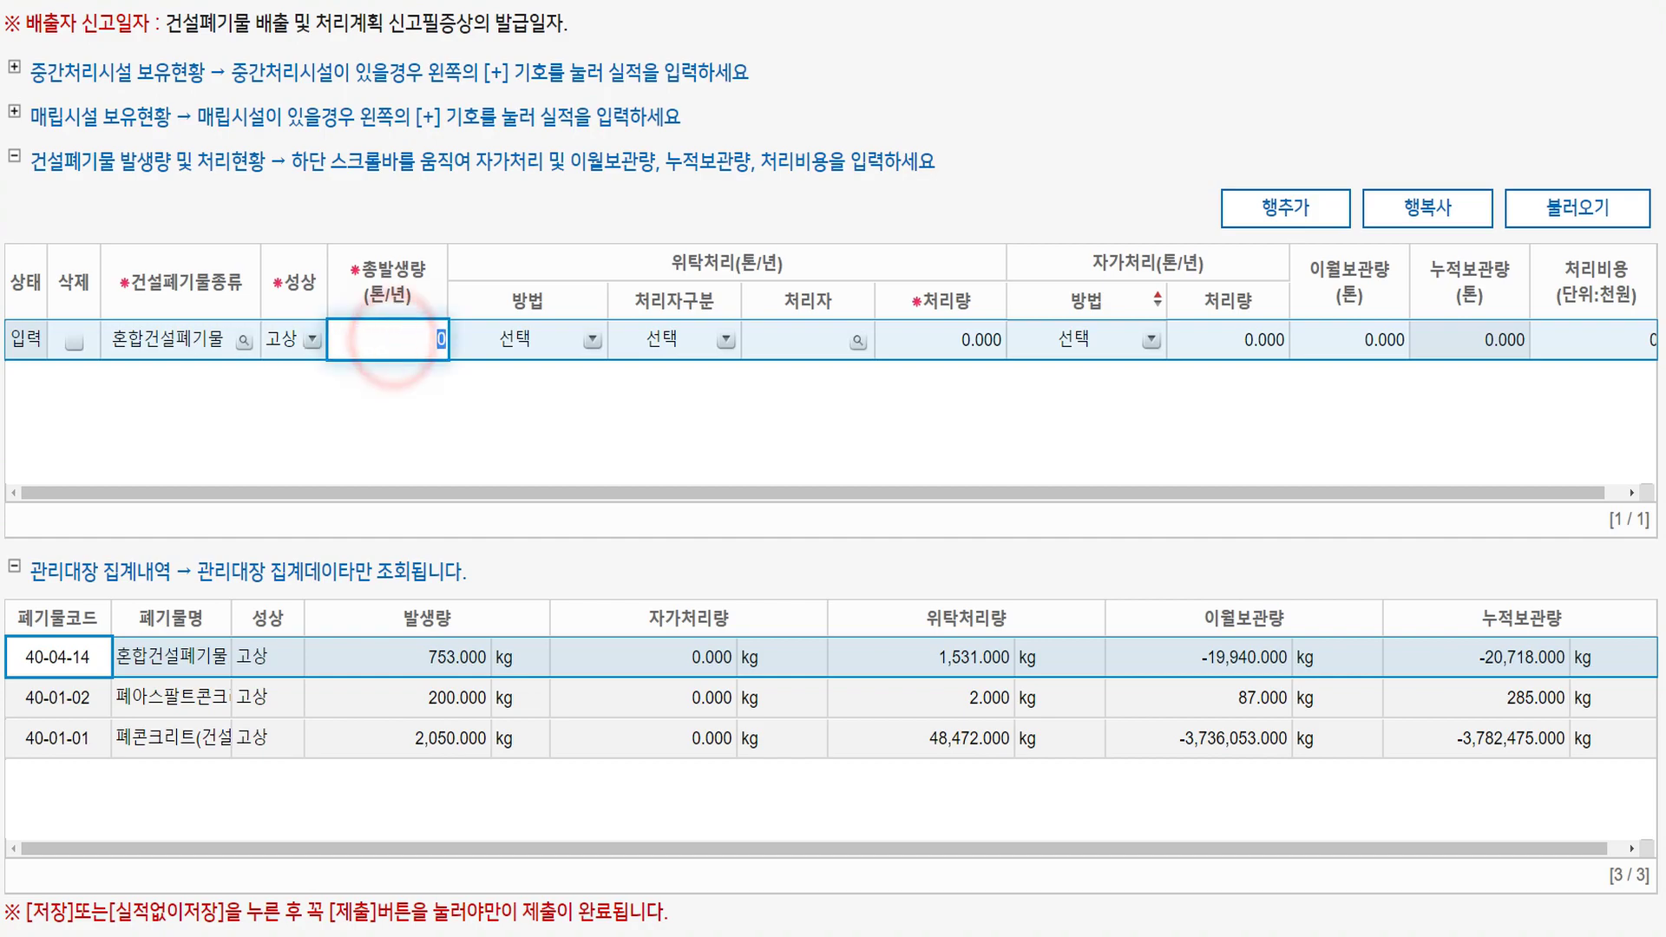
{"action": "type", "text": "100"}
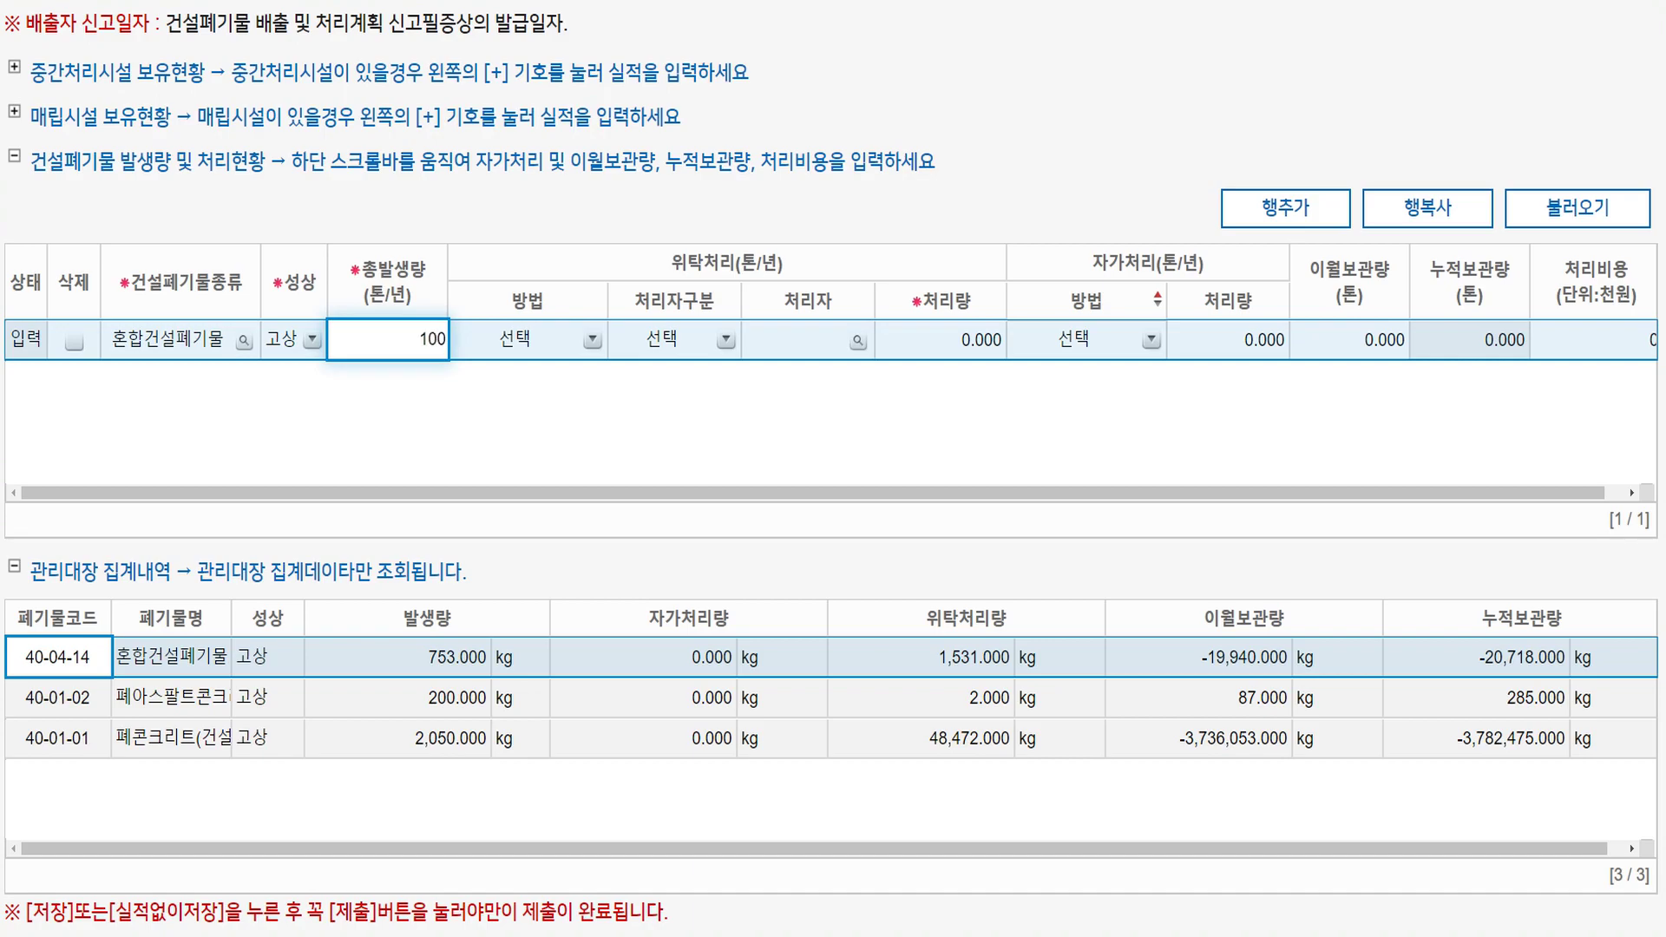
{"action": "key", "text": "Tab"}
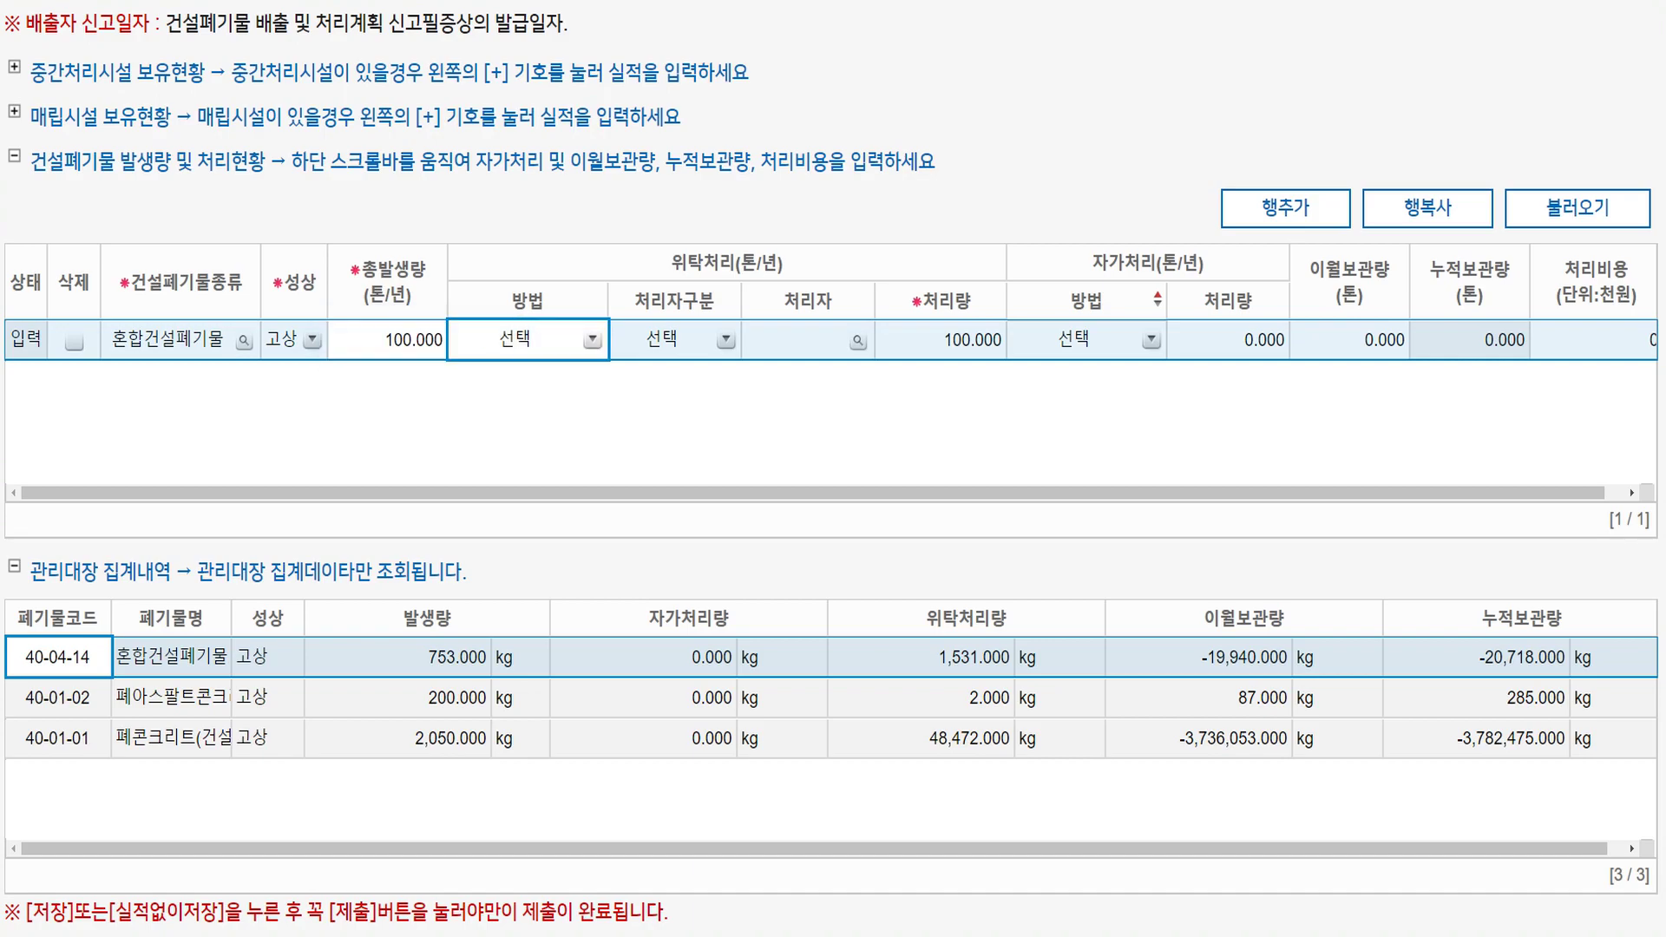
{"action": "left_click", "coordinate": [381, 280]}
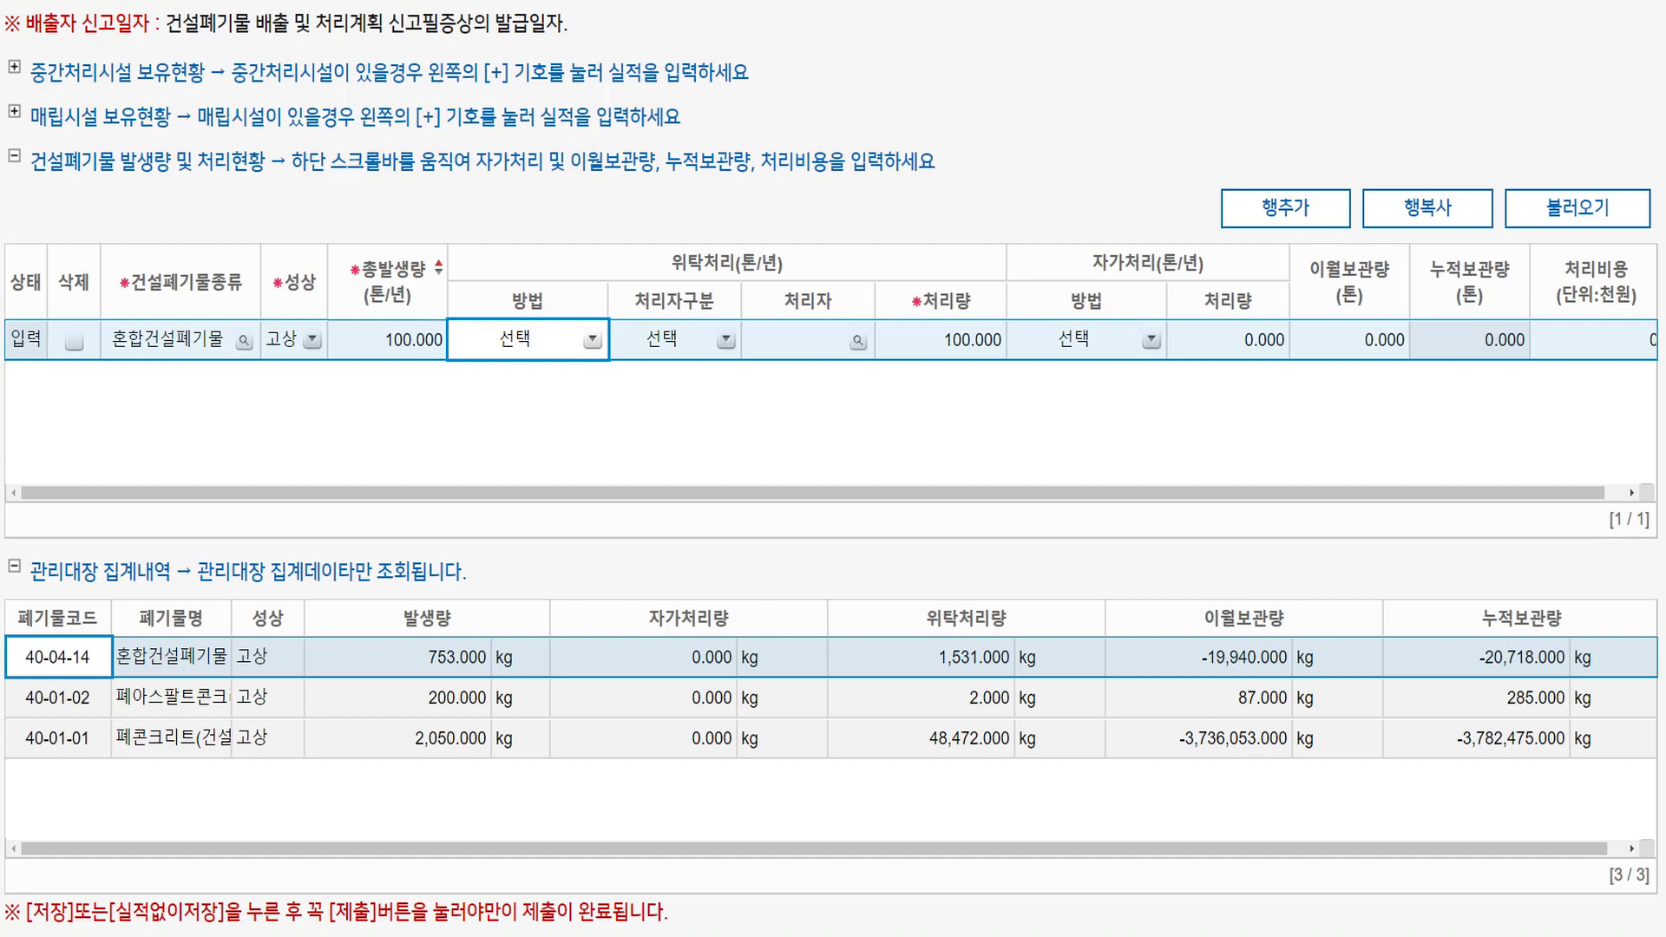
Step: Set the row's outsourced treatment method to (2106)파쇄/분쇄(위탁) and its 처리자구분 to 중간처리업자
{"action": "left_click", "coordinate": [592, 340]}
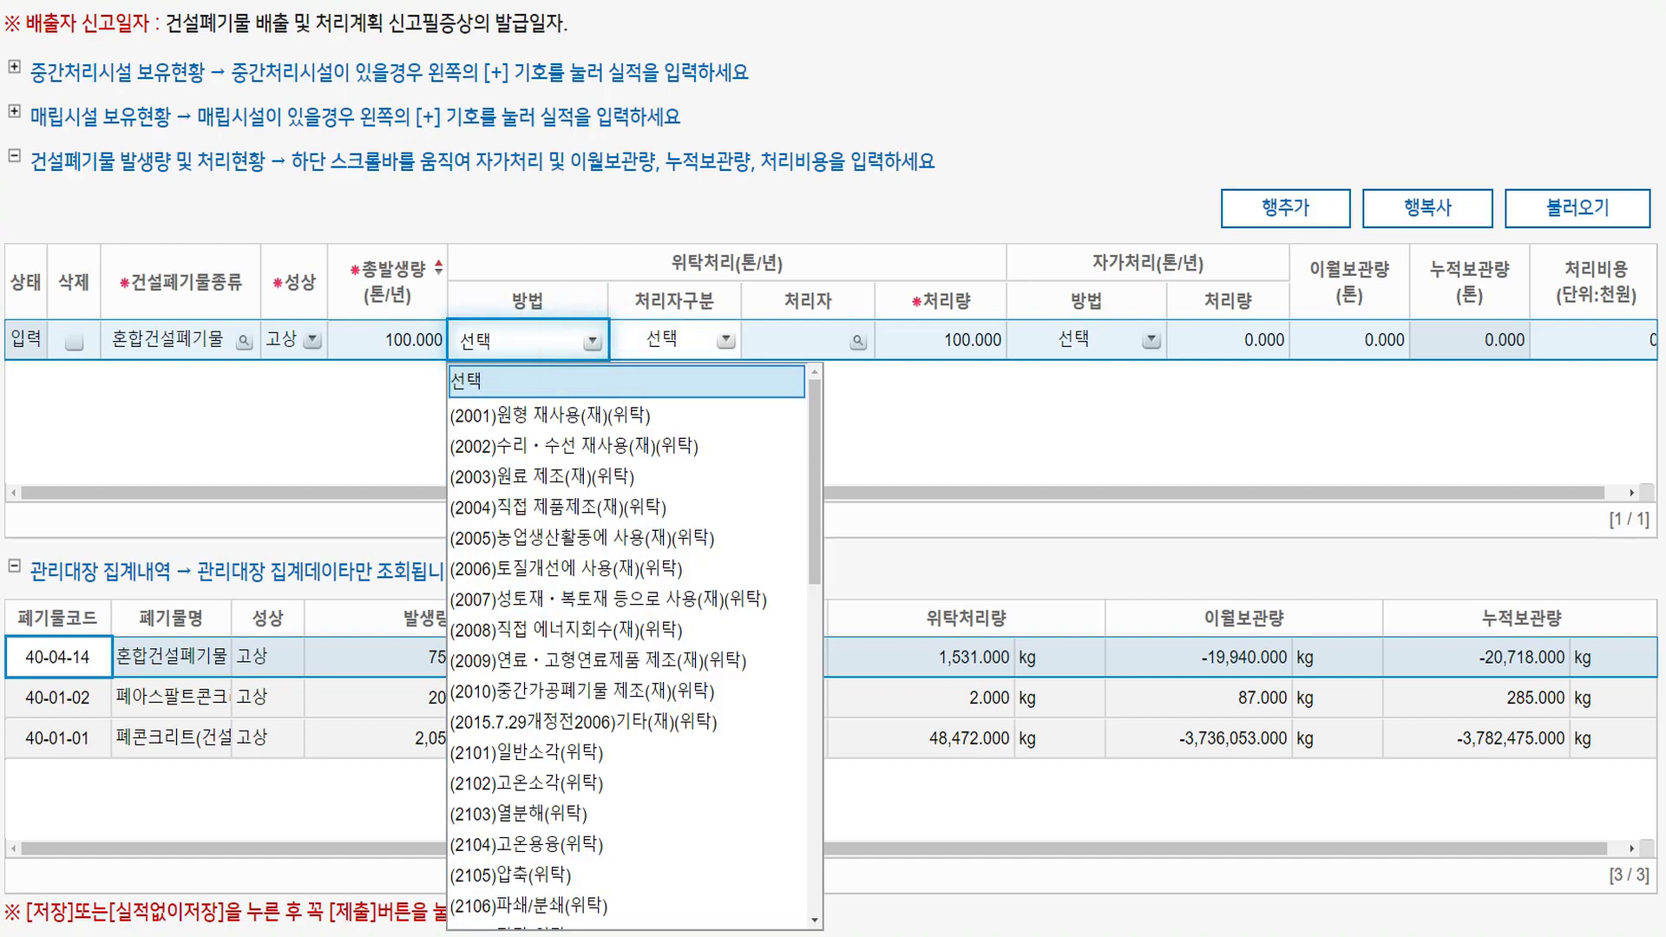
{"action": "left_click_drag", "start_coordinate": [813, 402], "coordinate": [813, 526]}
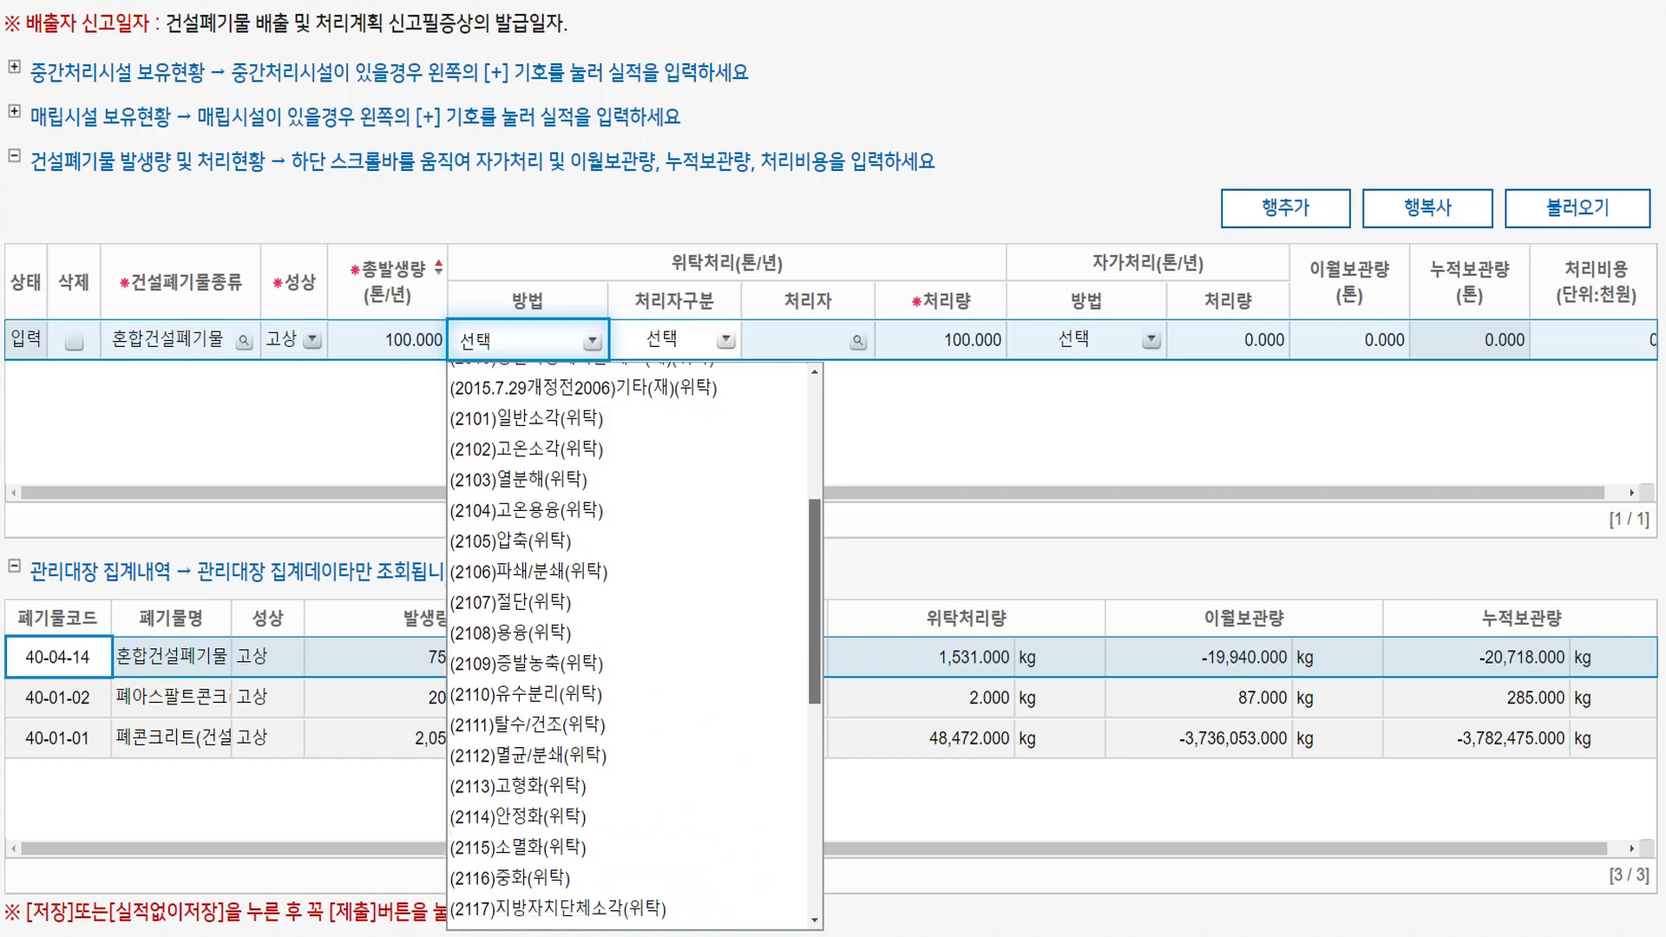
{"action": "left_click", "coordinate": [529, 553]}
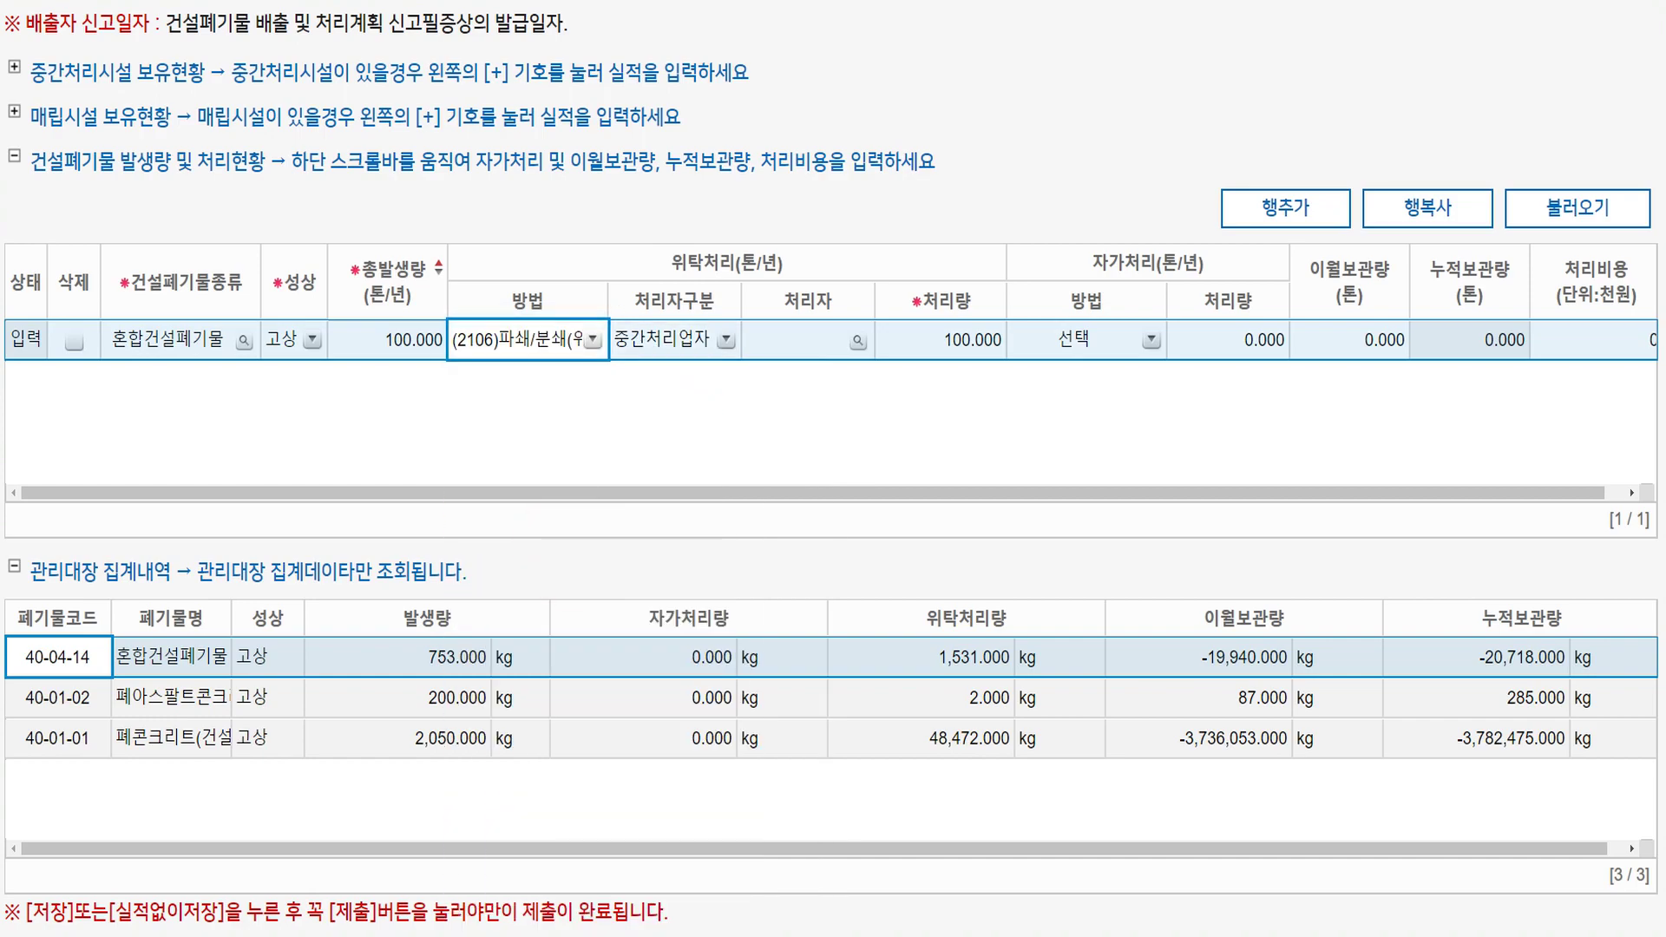
{"action": "left_click", "coordinate": [726, 340]}
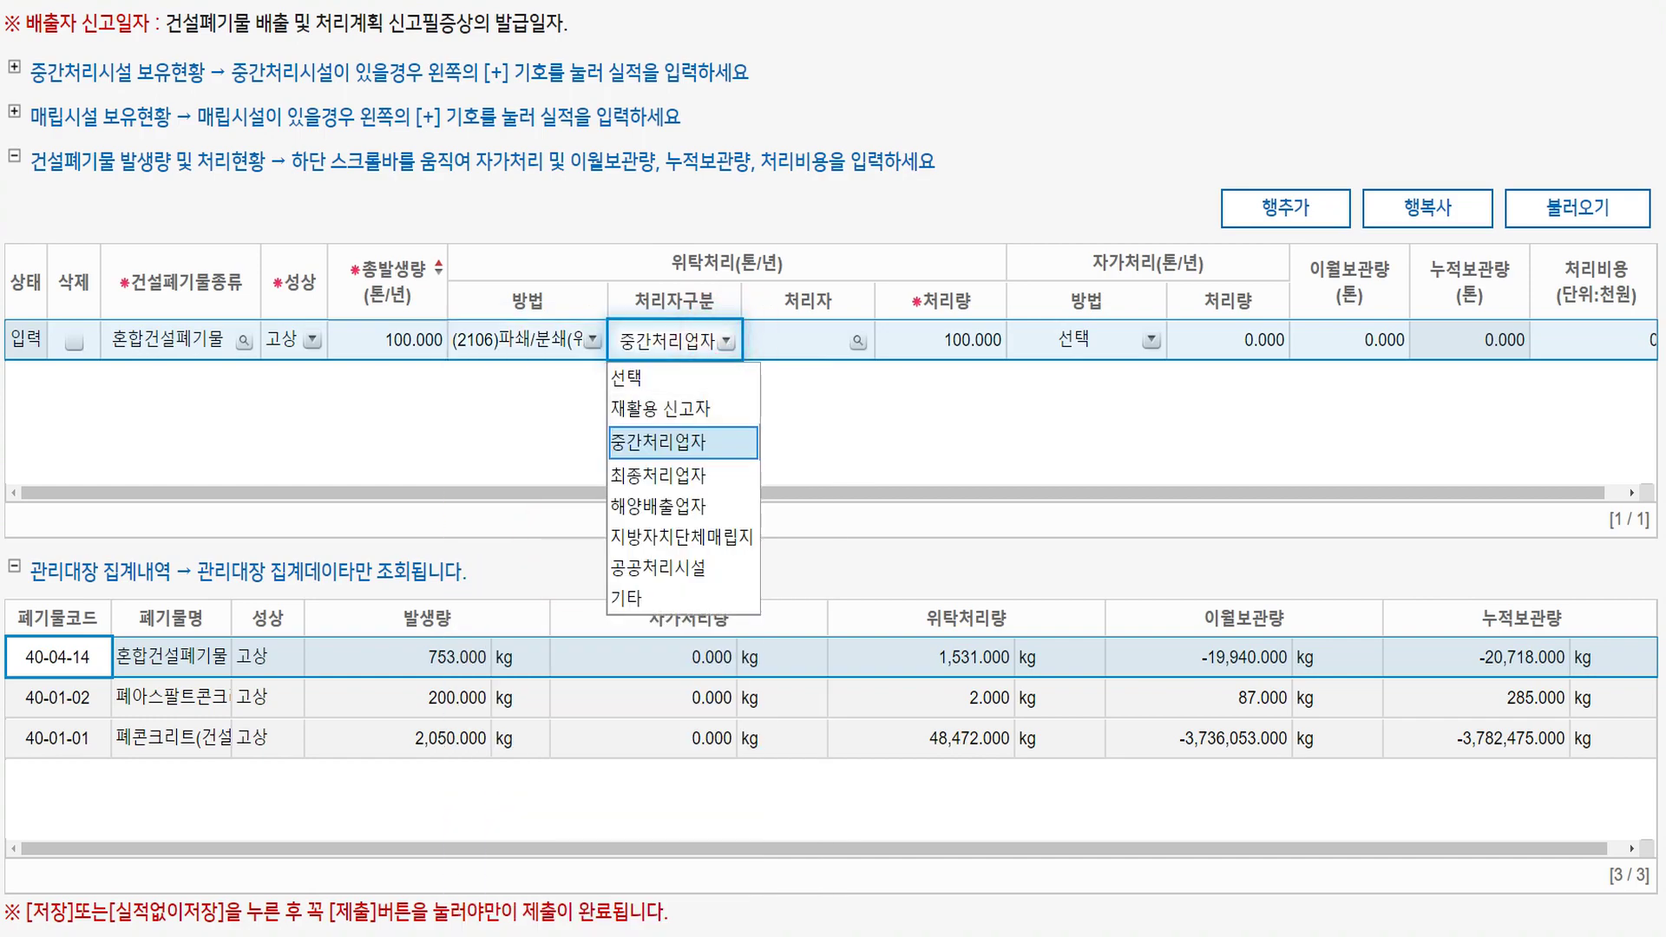
{"action": "left_click", "coordinate": [657, 436]}
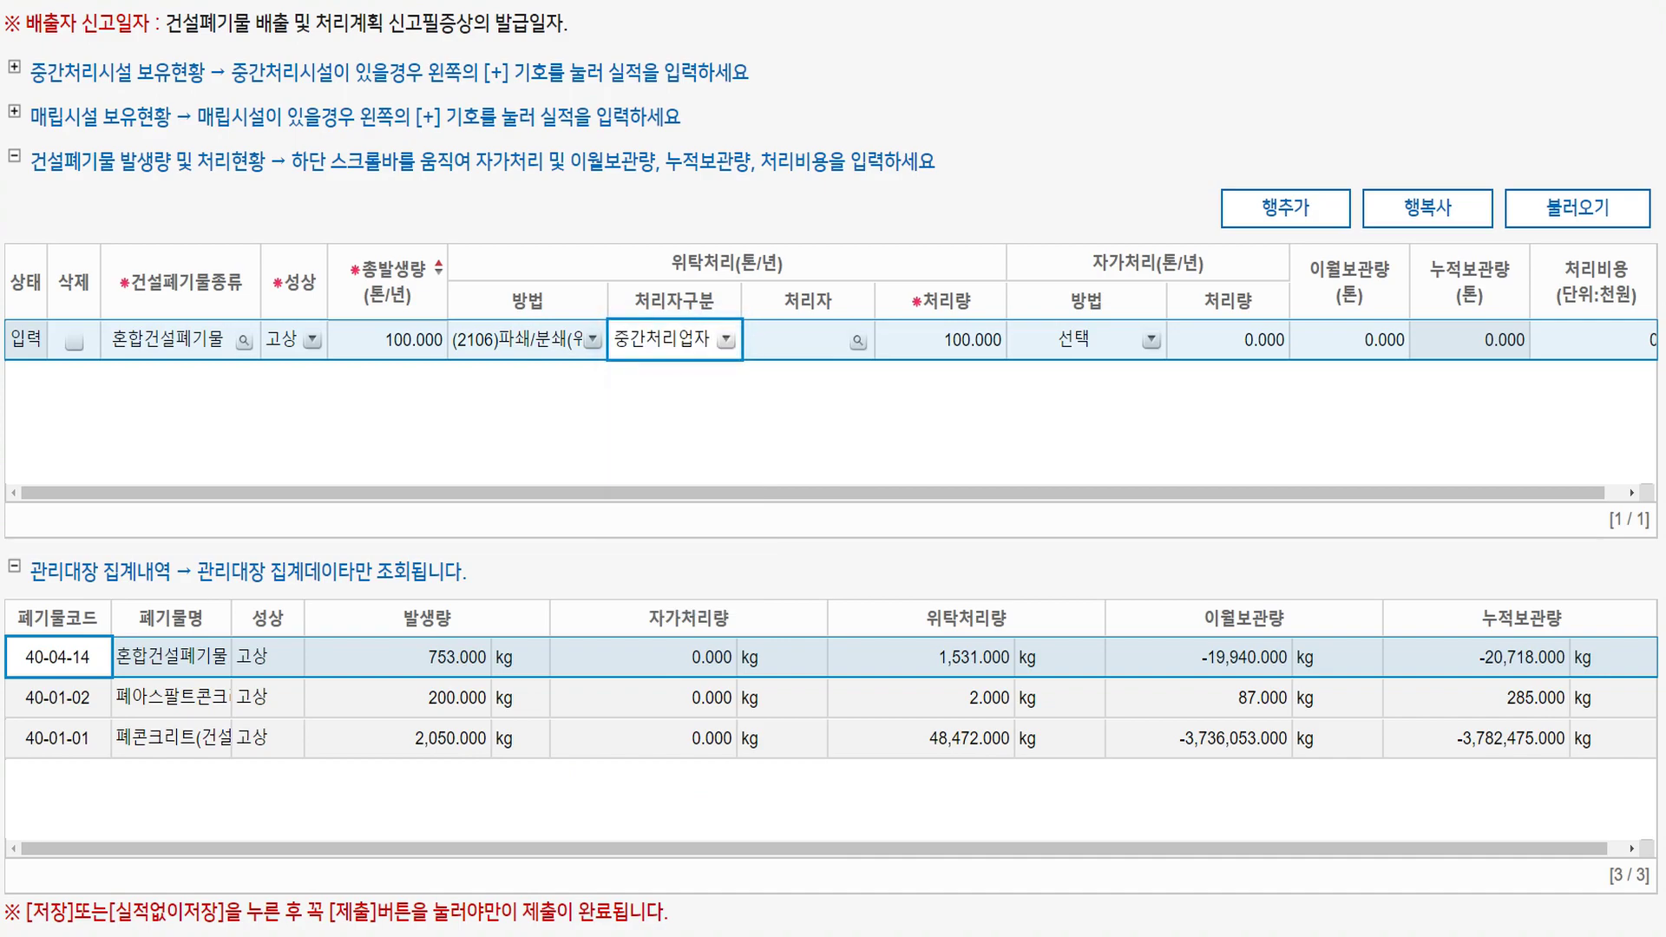
{"action": "left_click", "coordinate": [857, 341]}
{"action": "left_click_drag", "start_coordinate": [1204, 431], "coordinate": [1557, 458]}
{"action": "left_click", "coordinate": [913, 429]}
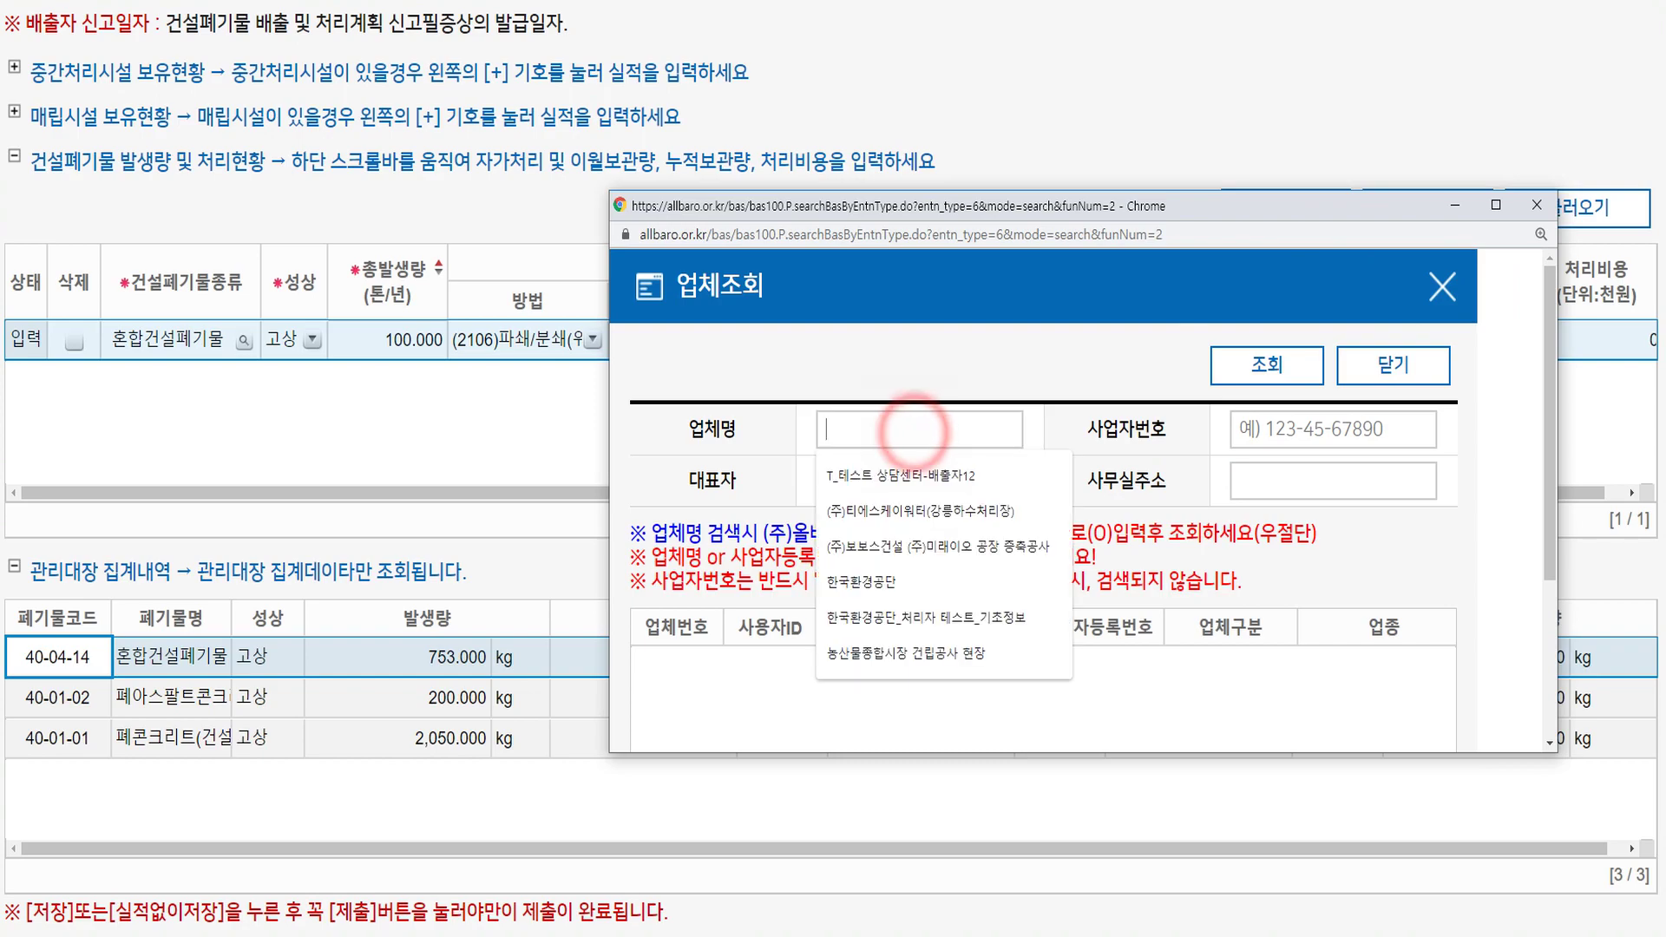
{"action": "left_click", "coordinate": [1291, 439]}
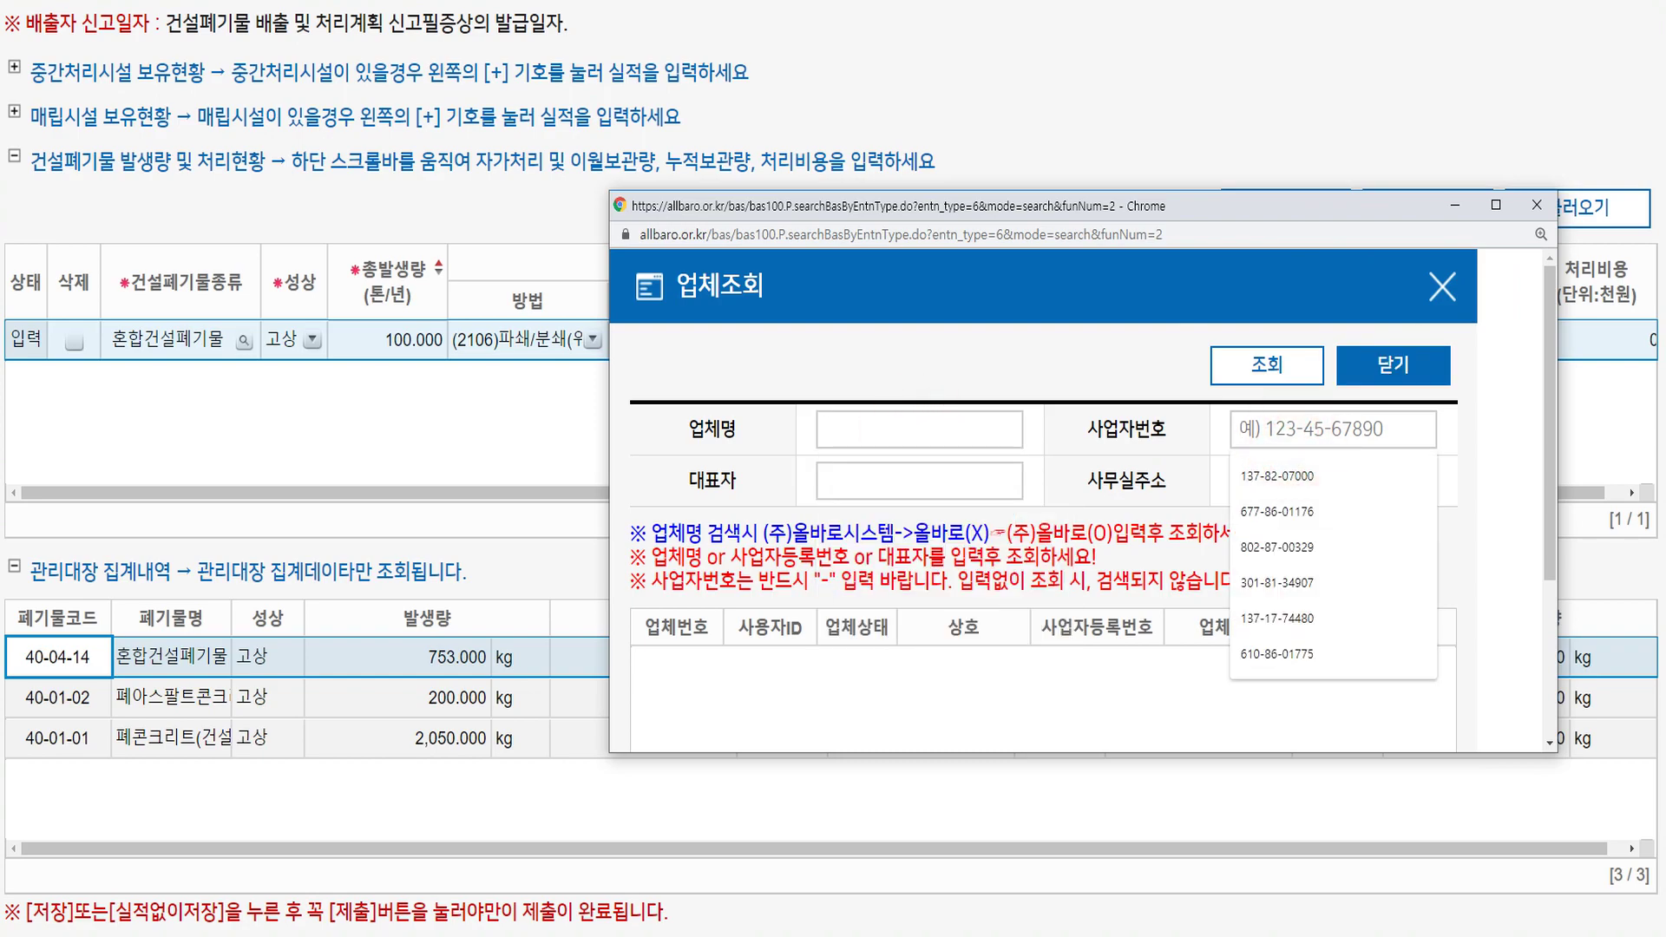
{"action": "left_click", "coordinate": [1392, 364]}
Step: Look up 처리자 directly in the row's outsourced 처리자 cell and fill in the 한국환경공단 processor
{"action": "left_click", "coordinate": [792, 341]}
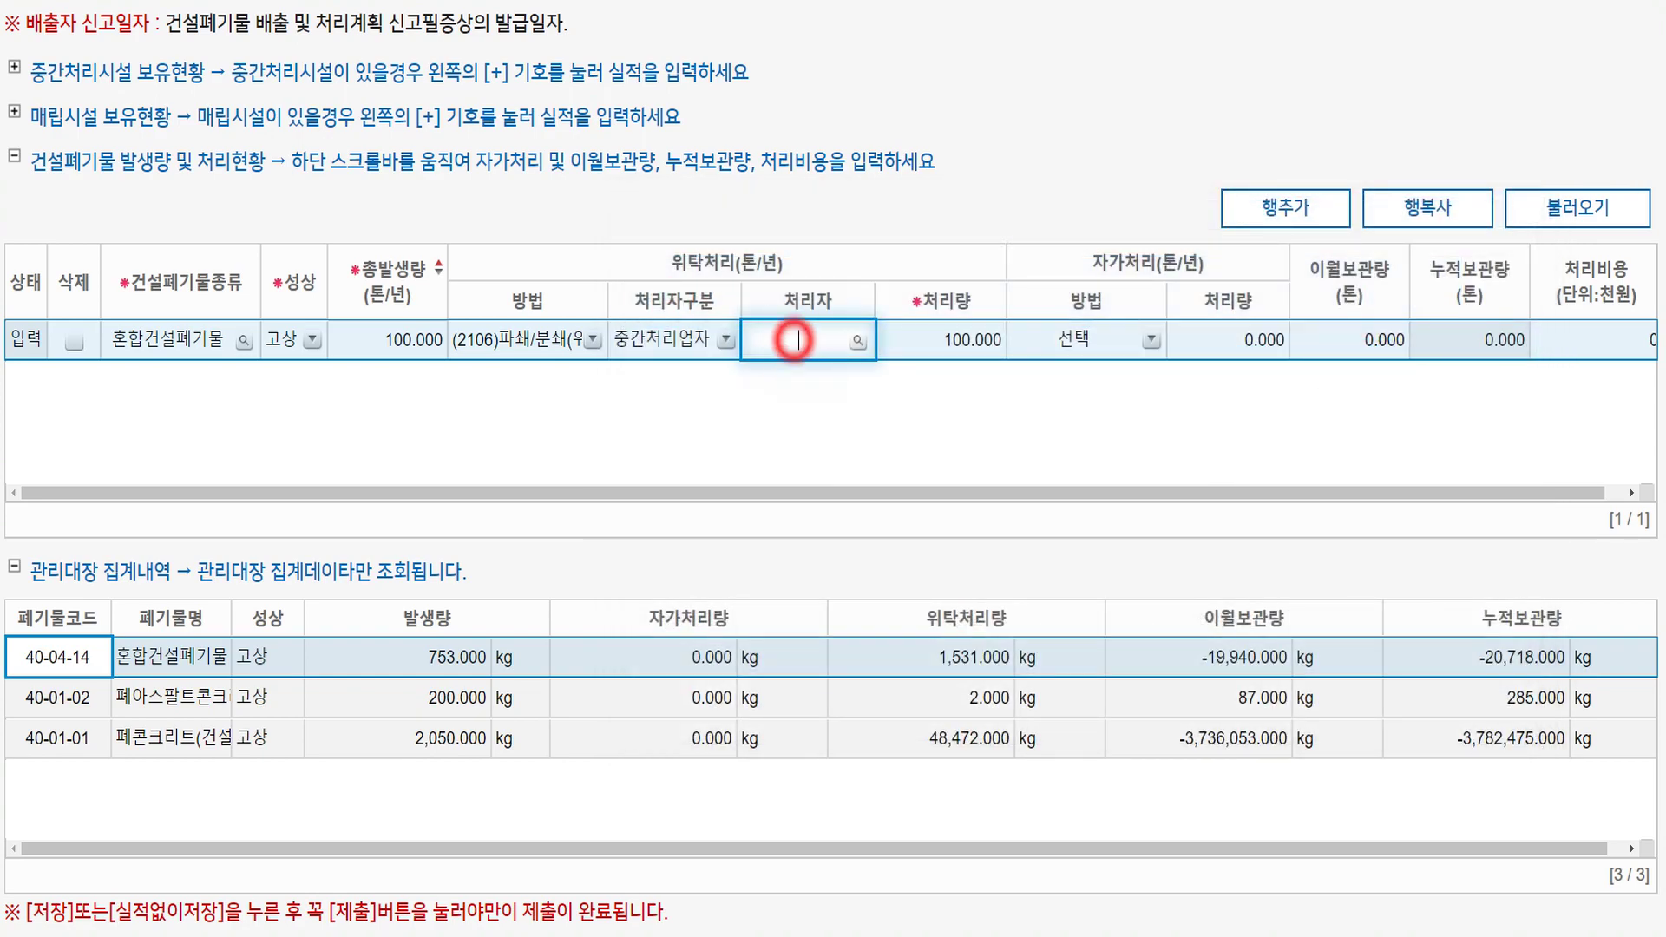
{"action": "type", "text": "처리자"}
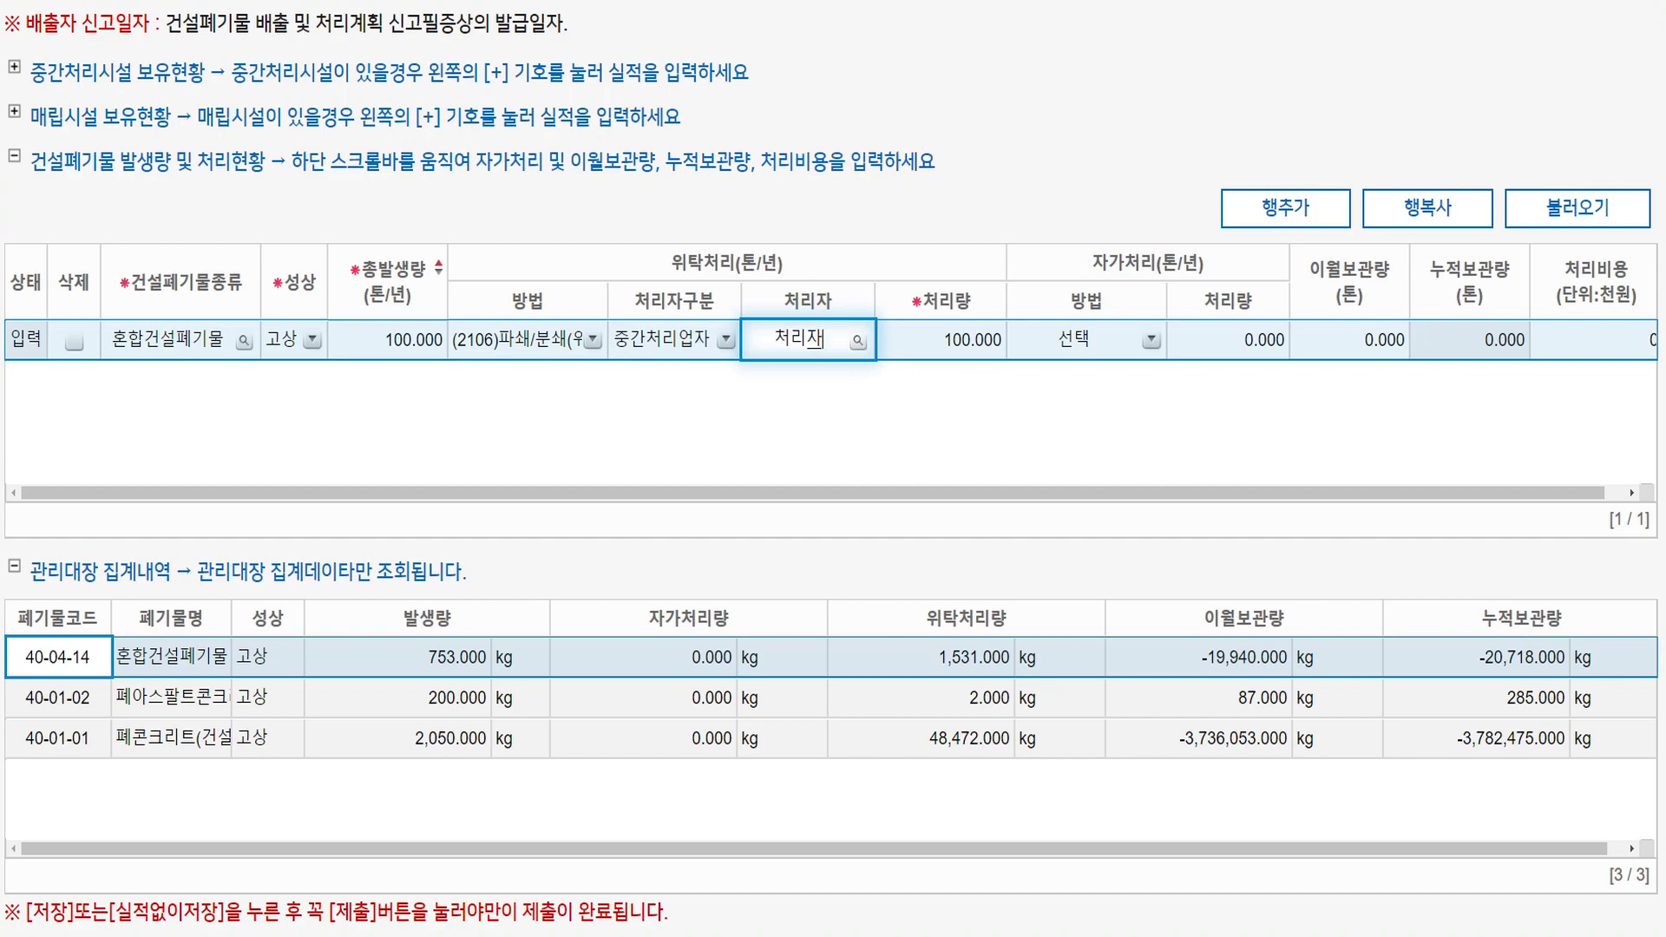
{"action": "key", "text": "Return"}
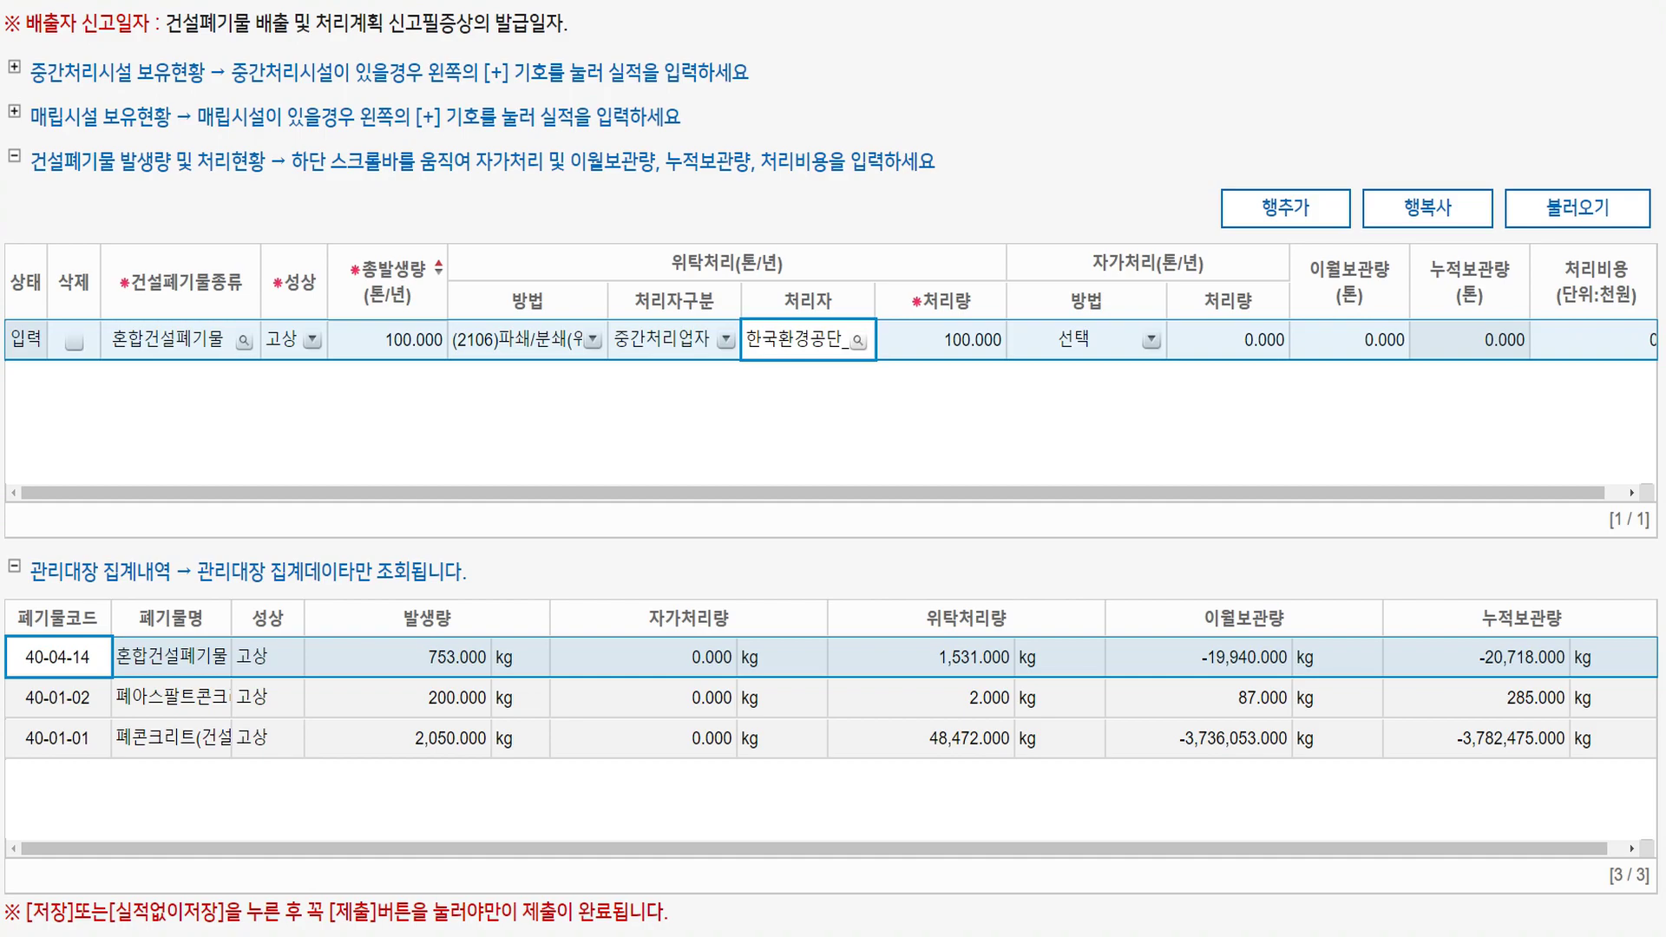
Step: Set the row's outsourced treatment amount (처리량) to 50 tons per year
{"action": "left_click", "coordinate": [401, 341]}
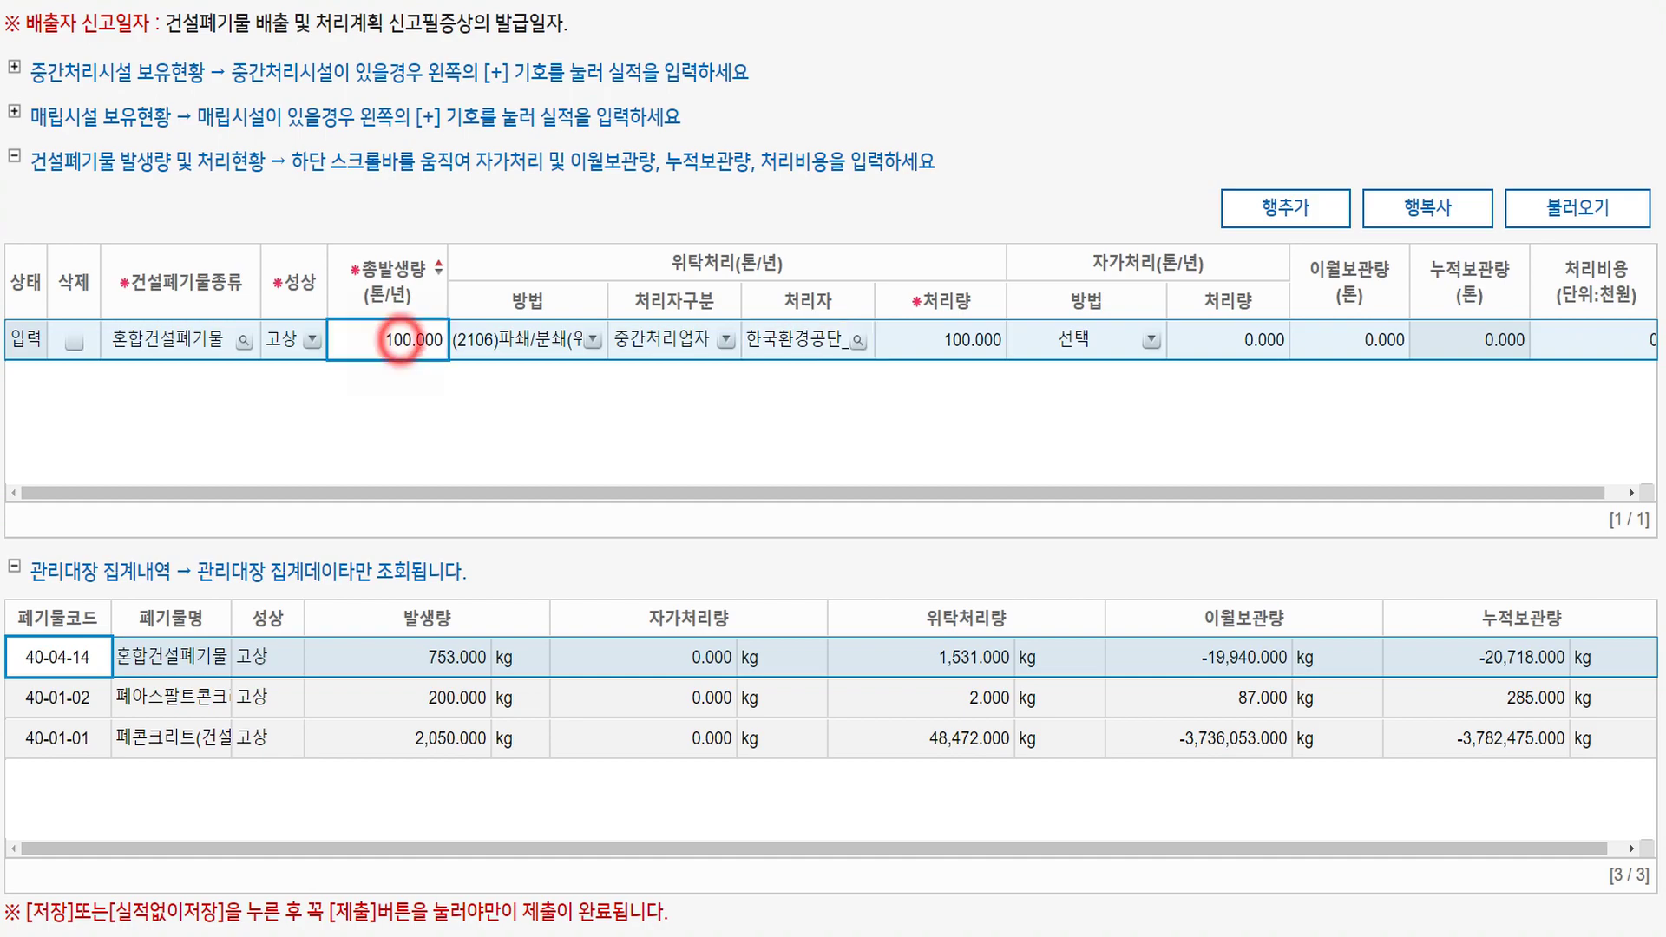
{"action": "left_click", "coordinate": [940, 339]}
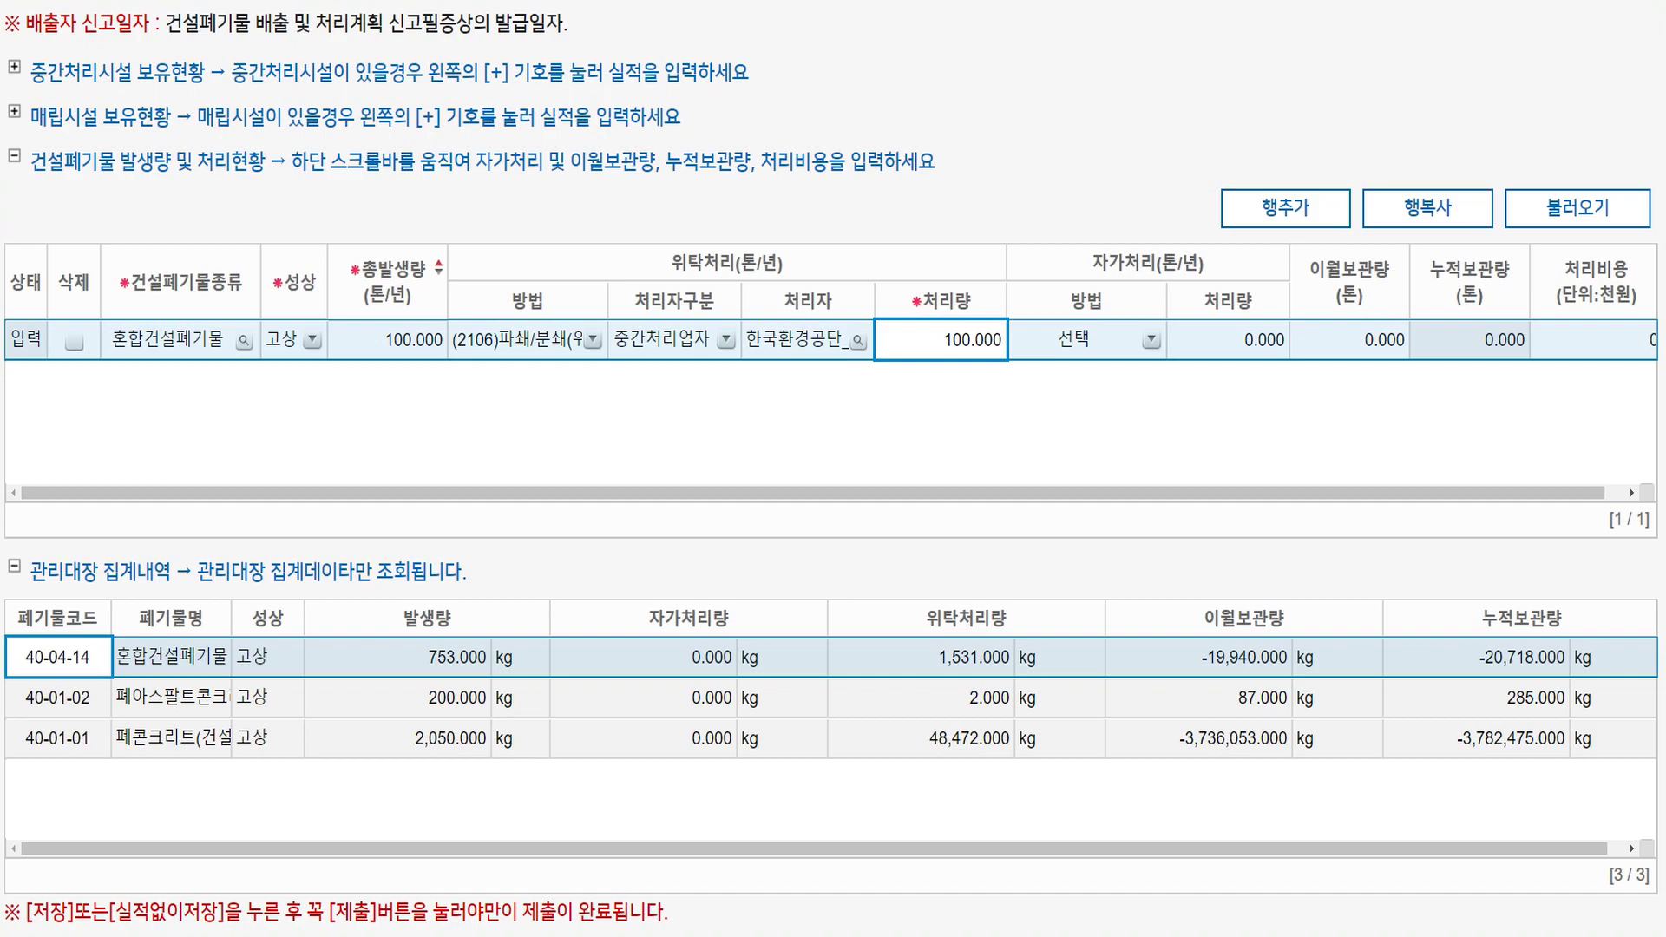
{"action": "left_click", "coordinate": [937, 339]}
{"action": "type", "text": "50"}
{"action": "key", "text": "Tab"}
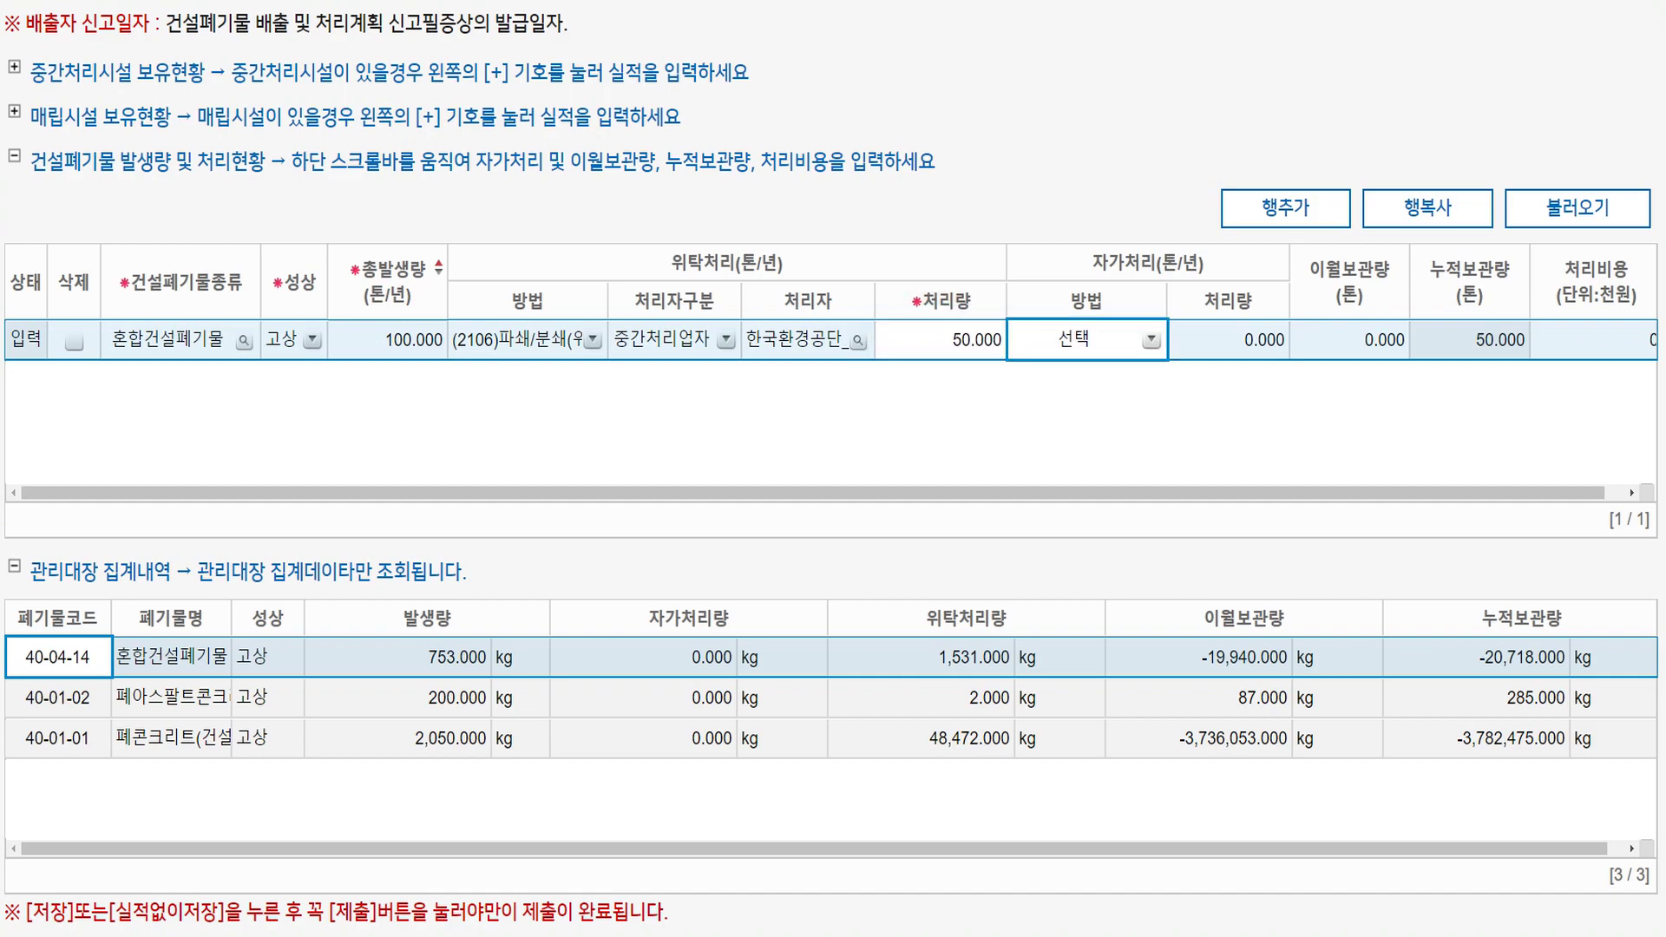
Step: Examine the row's carried-over and cumulative storage amounts and the report's save and submit options
{"action": "left_click", "coordinate": [1465, 338]}
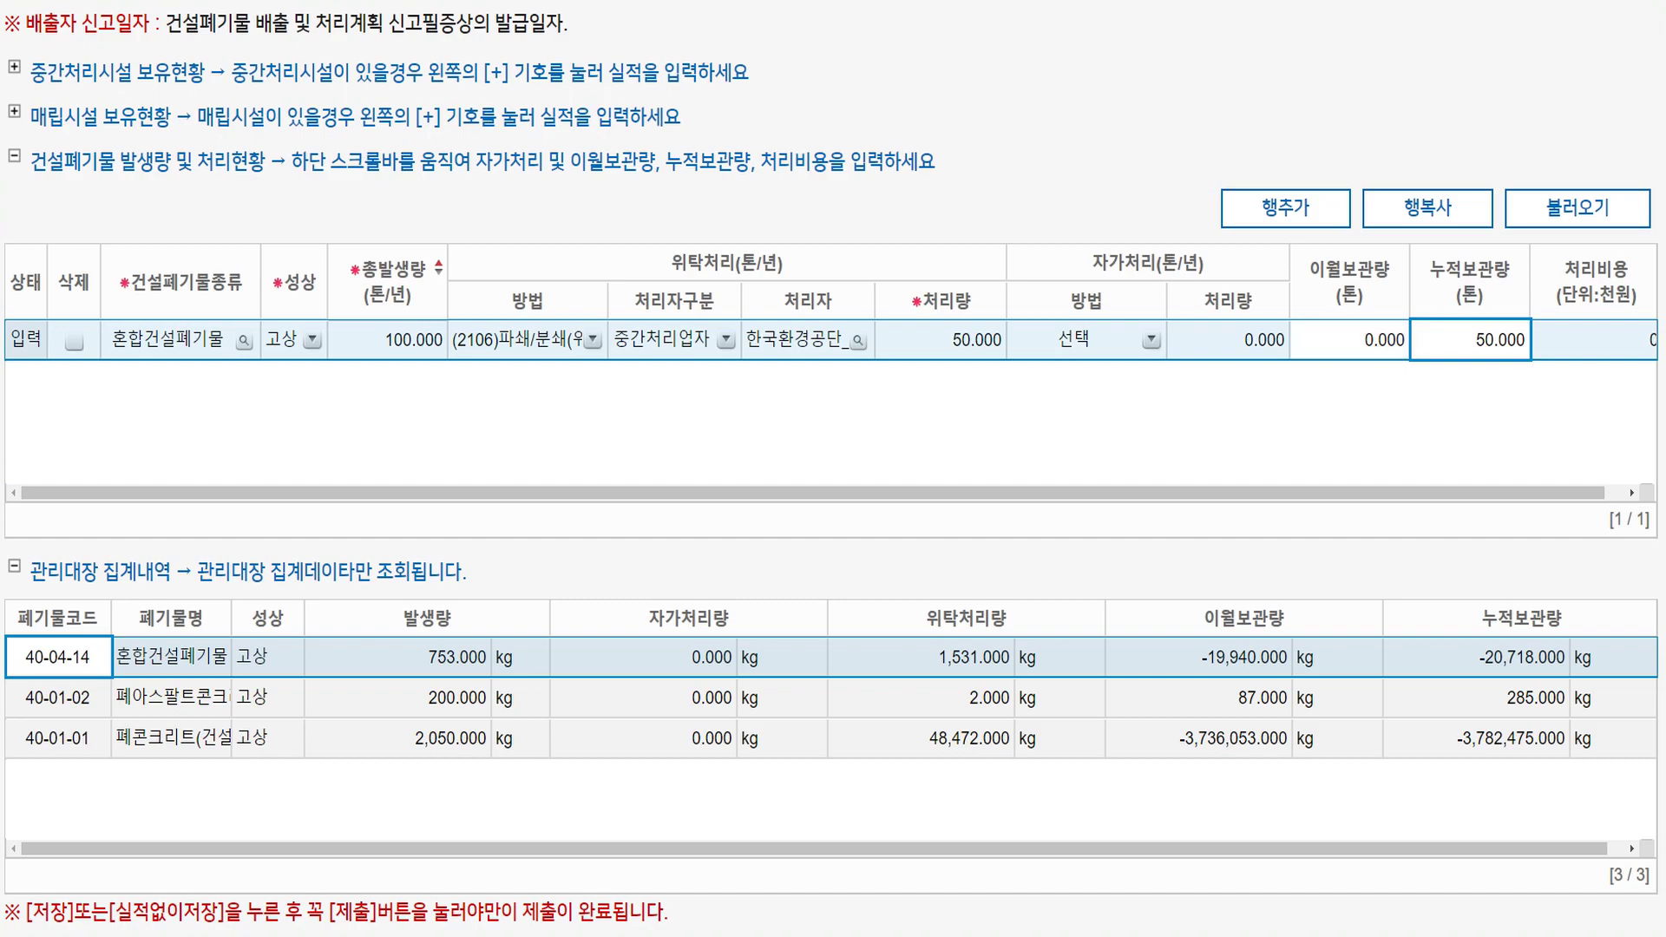
{"action": "left_click", "coordinate": [1343, 340]}
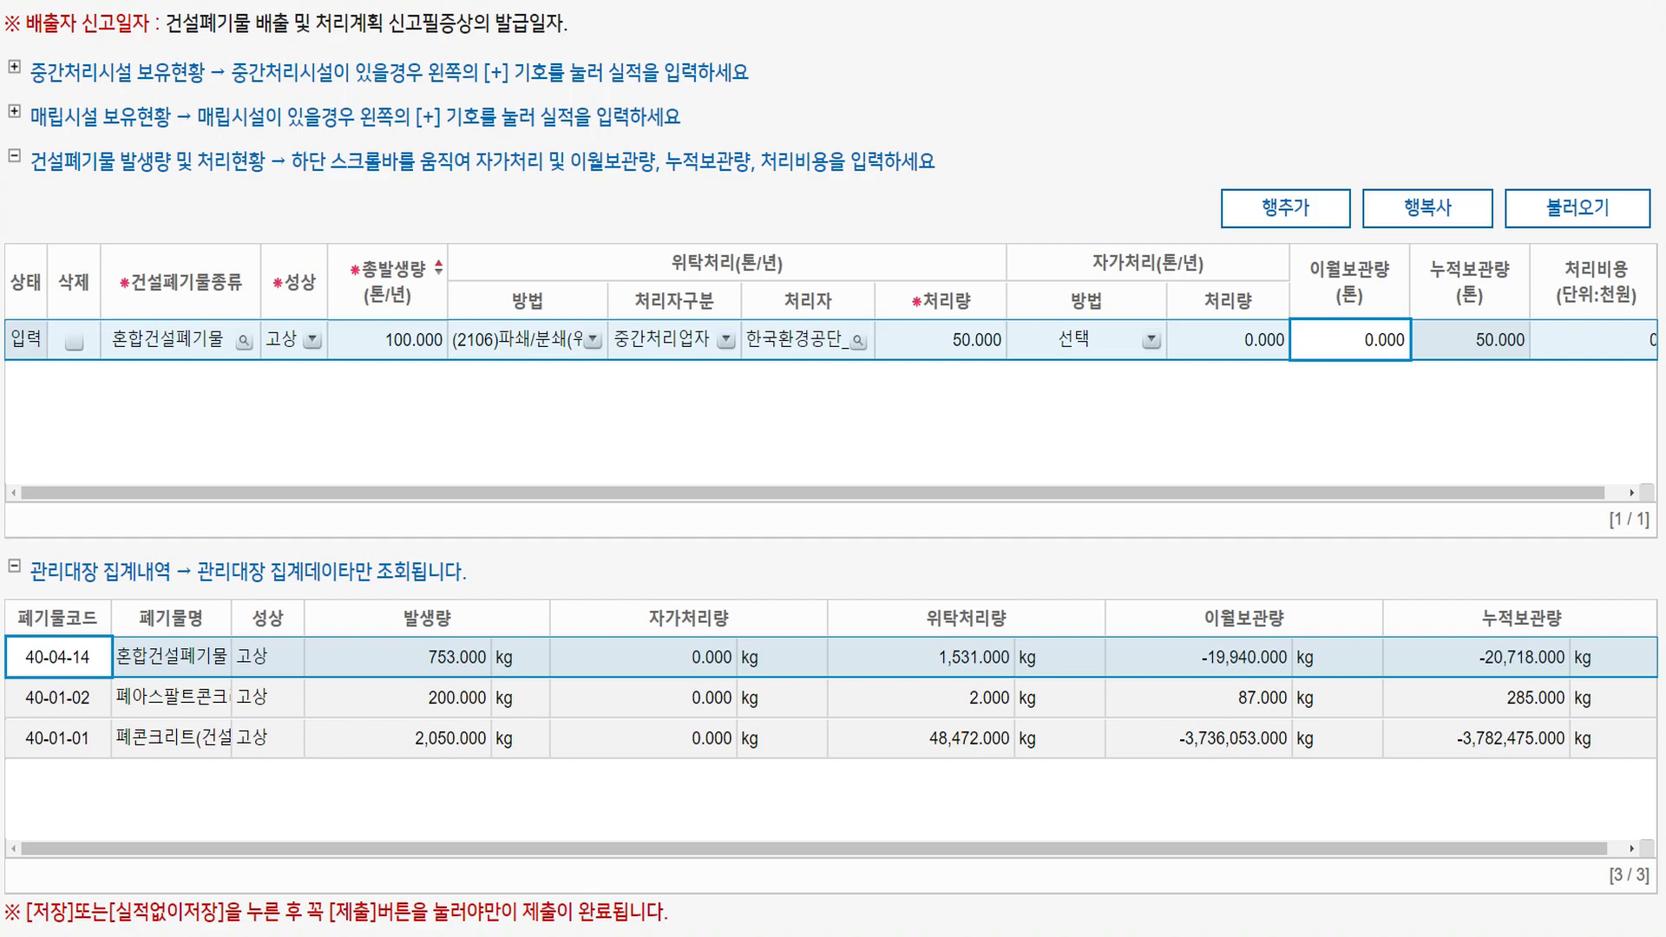
{"action": "left_click", "coordinate": [128, 577]}
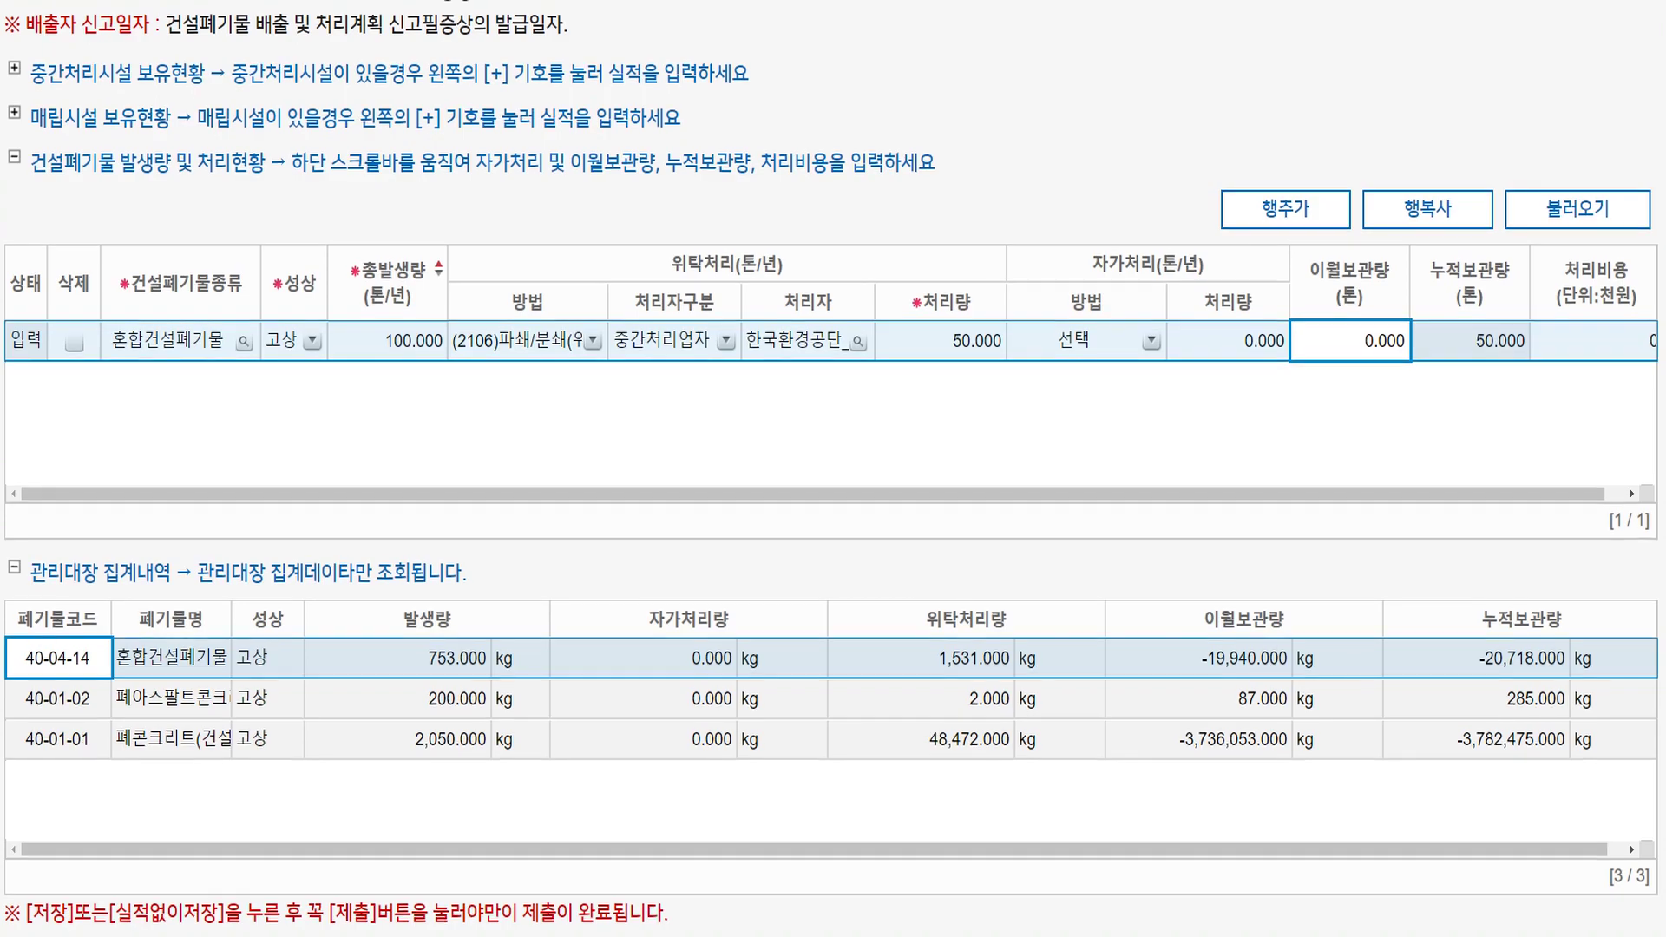
{"action": "scroll", "coordinate": [833, 469], "scroll_direction": "up", "scroll_amount": 15}
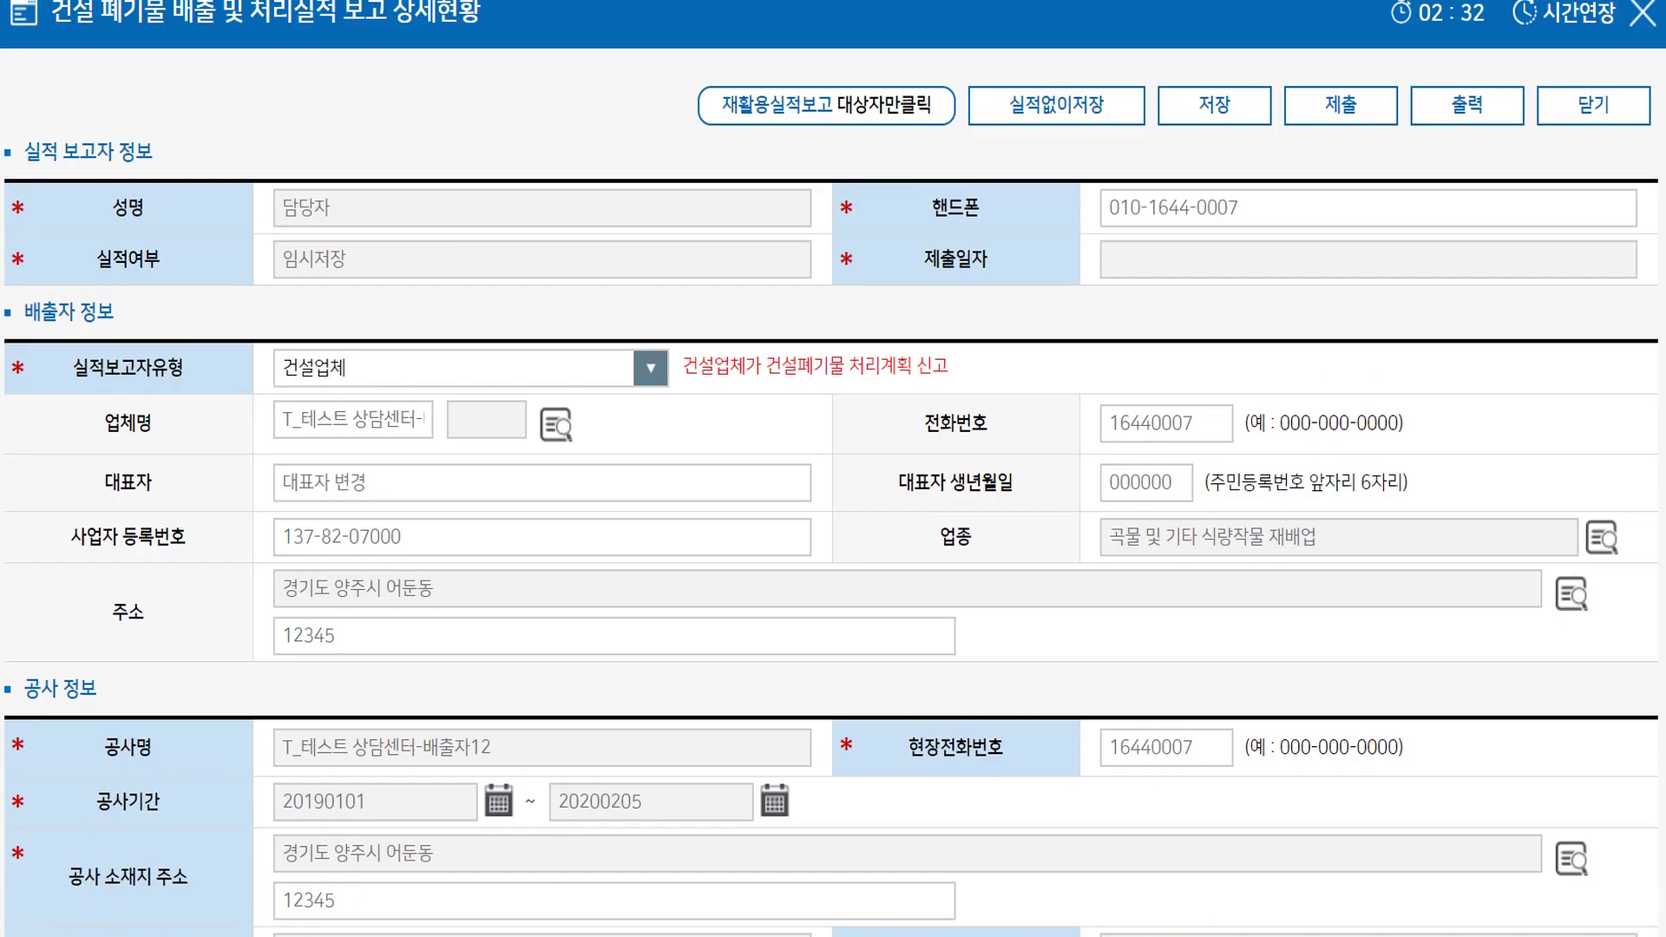
{"action": "mouse_move", "coordinate": [1214, 105]}
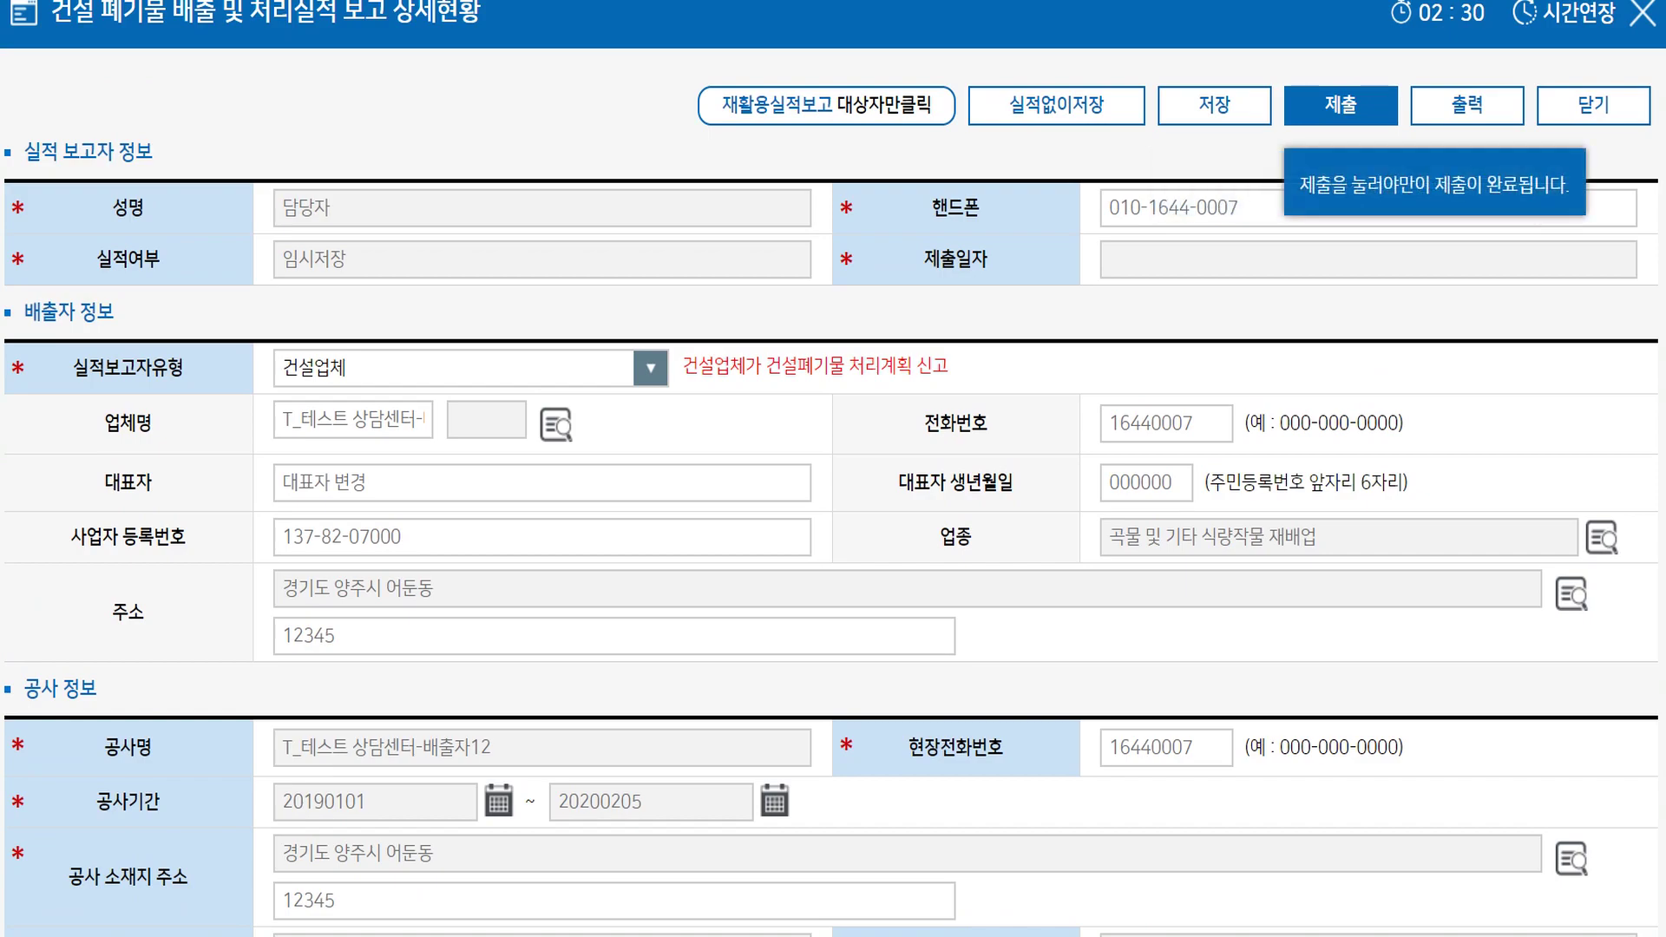